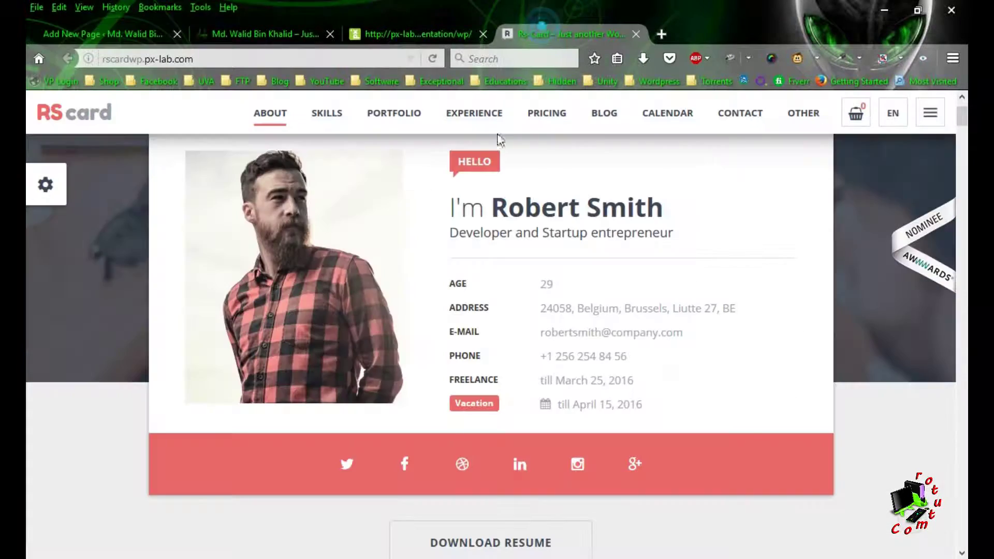
- Compare the RS card demo's Skills section with the Skills Section fields of the new page in the WordPress editor
scroll(582, 332, "down", 15)
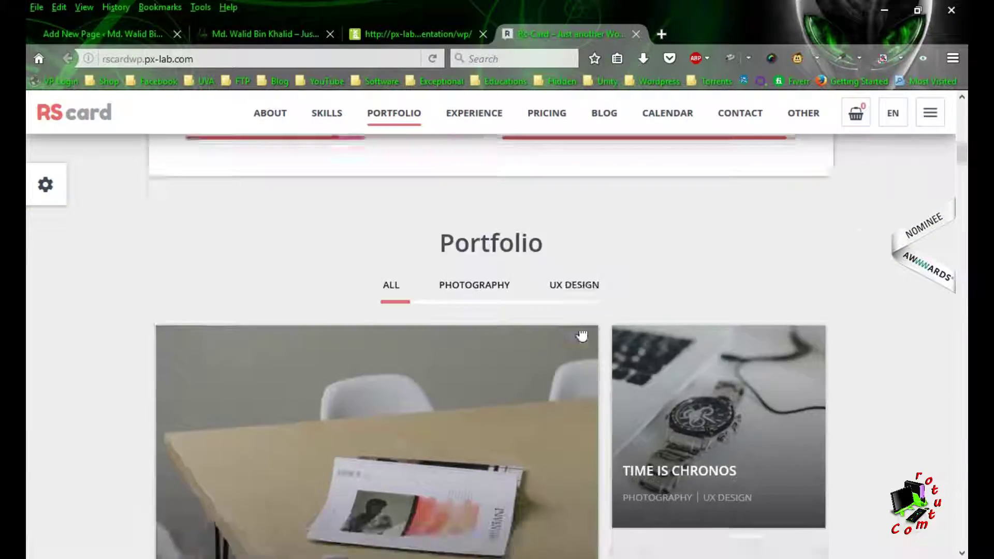
scroll(582, 331, "down", 10)
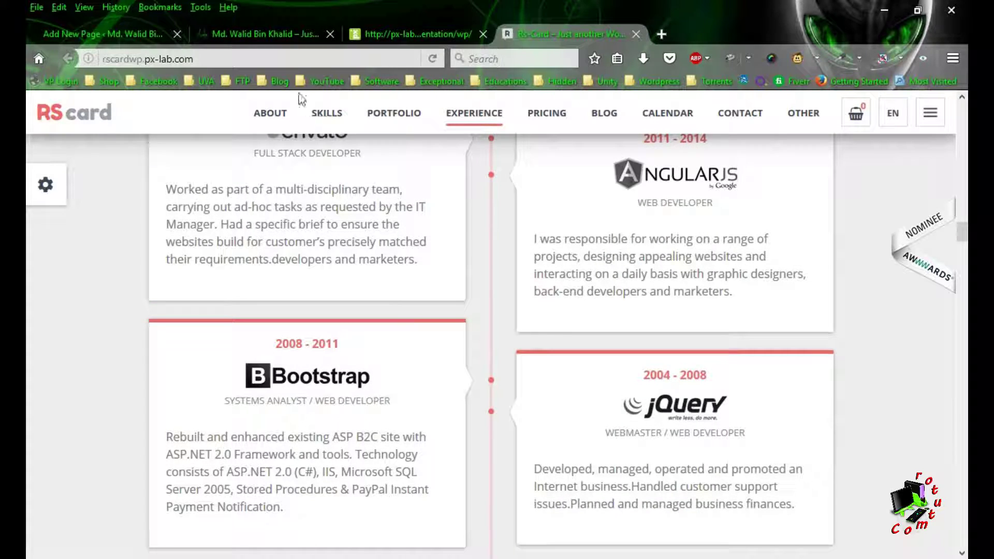
left_click(340, 116)
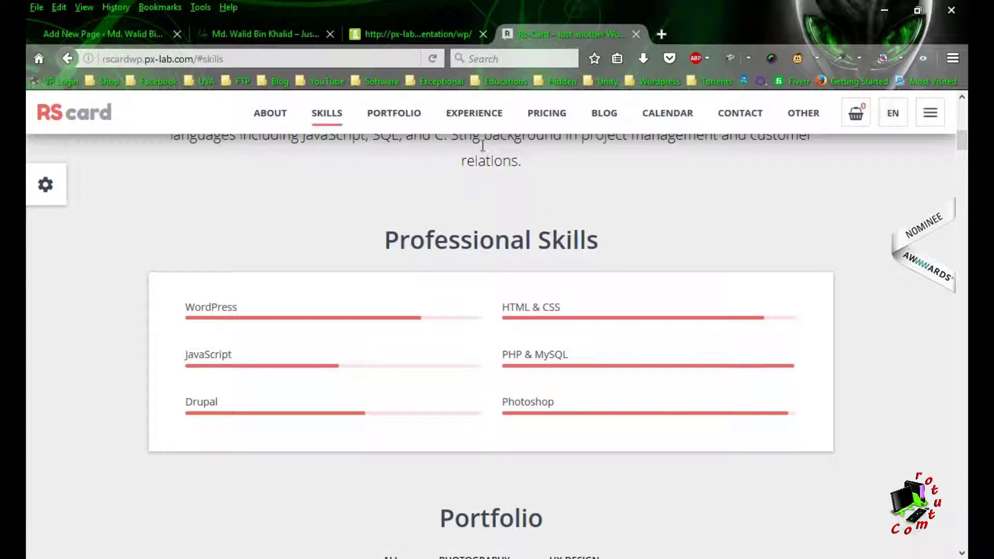
left_click(260, 32)
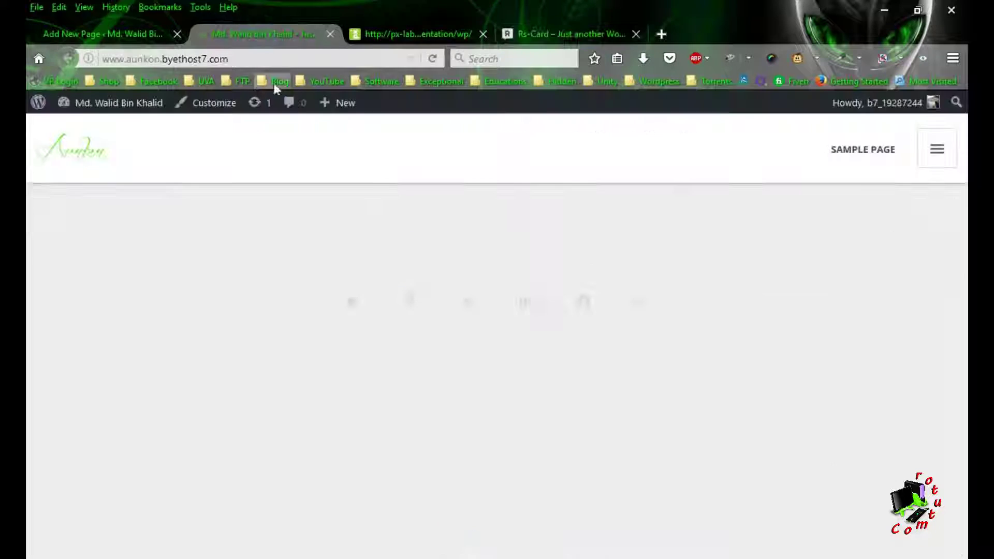
left_click(119, 35)
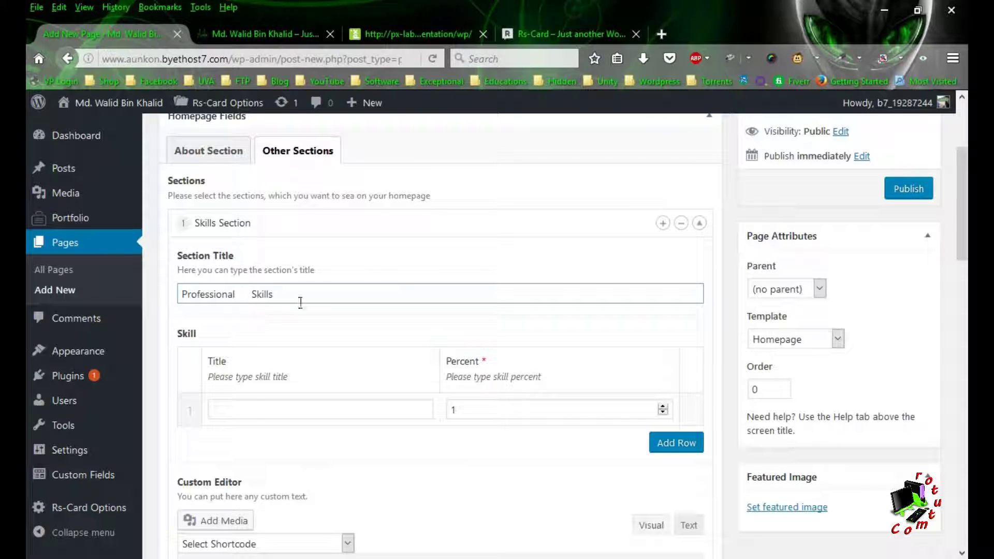
- Examine the profile, introduction, Professional Skills and Portfolio sections on the RS card demo homepage
left_click(543, 32)
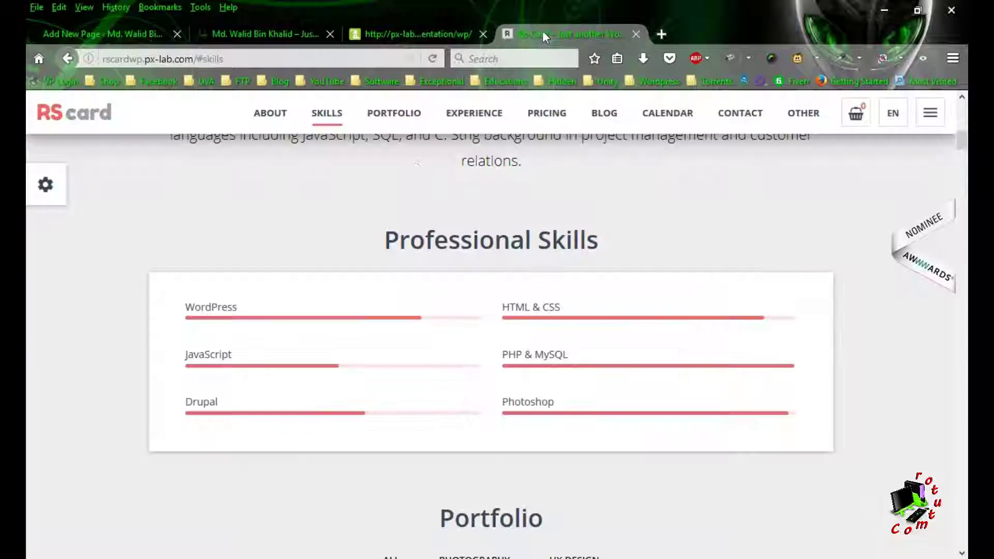
scroll(535, 354, "up", 8)
scroll(559, 367, "down", 5)
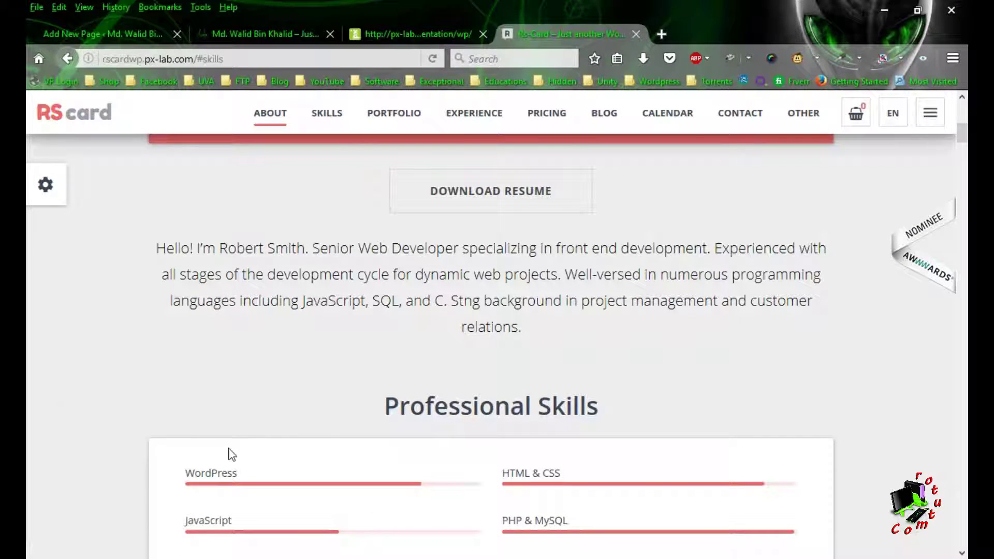
scroll(229, 452, "up", 3)
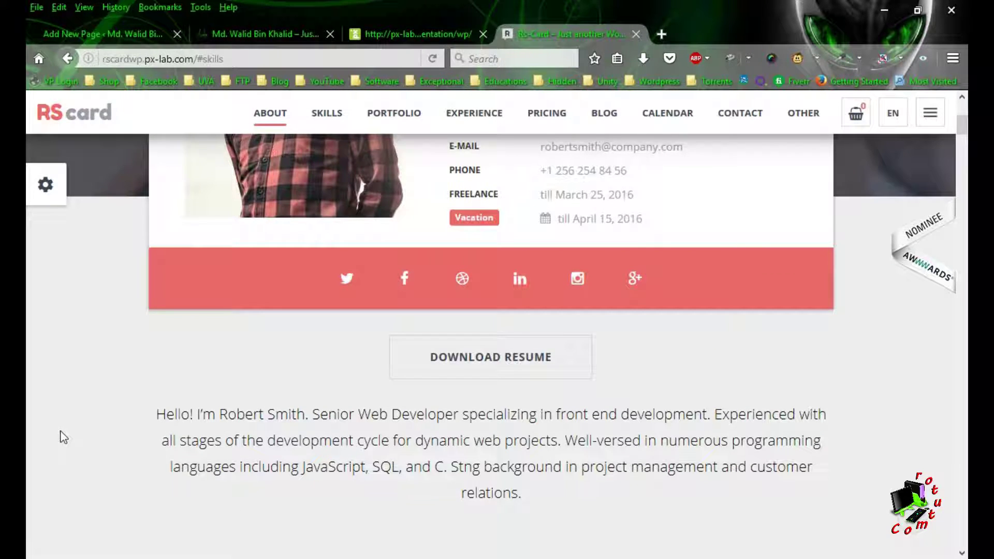
scroll(63, 437, "up", 5)
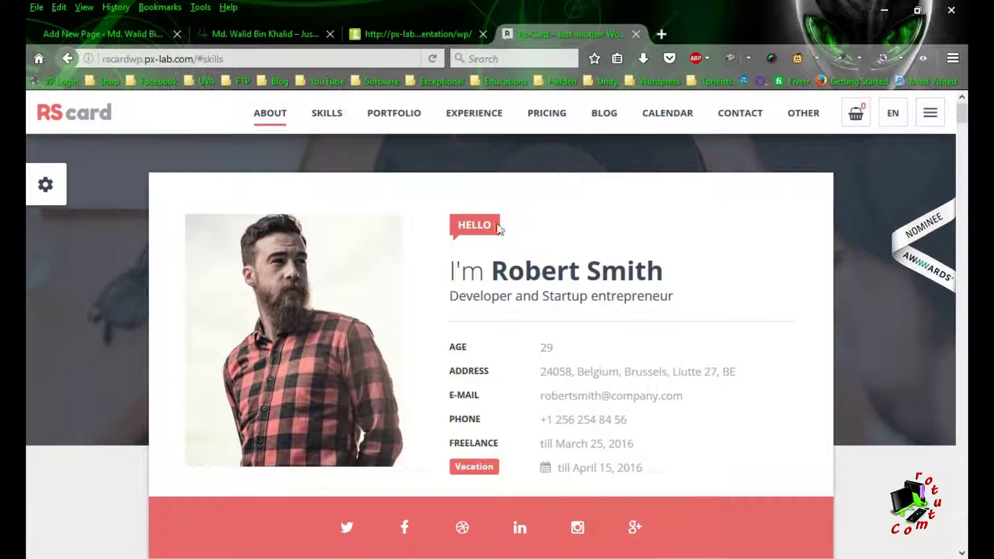
scroll(405, 243, "up", 1)
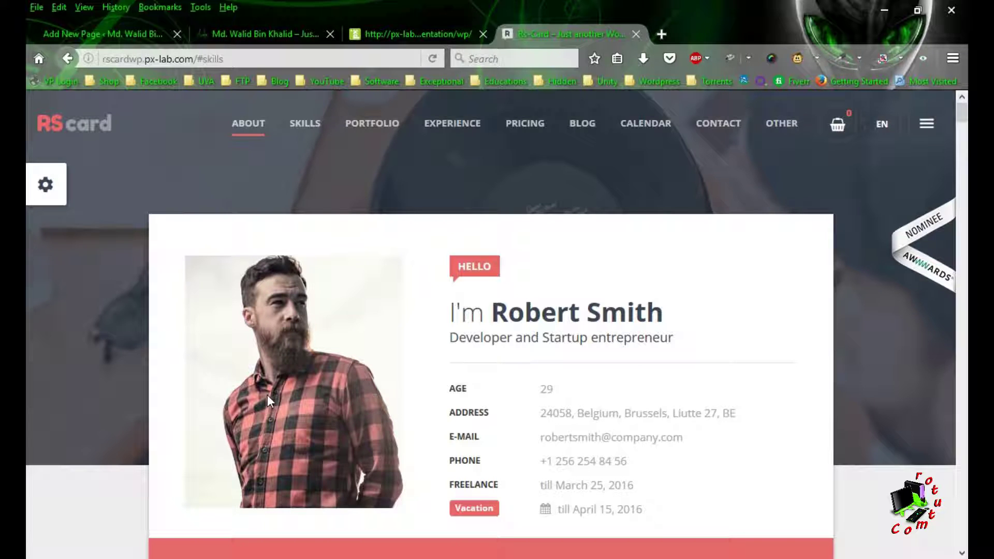
scroll(268, 398, "down", 10)
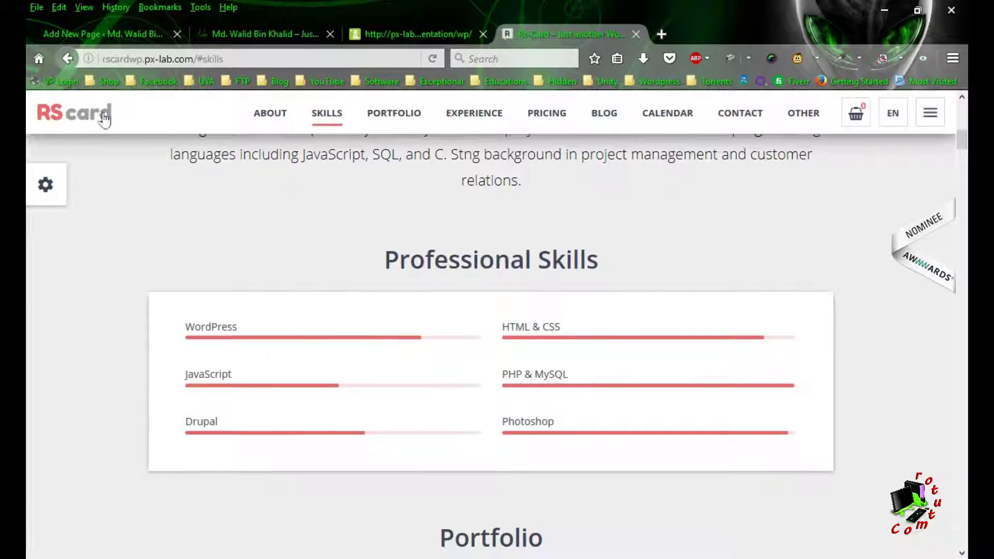
scroll(75, 362, "down", 5)
scroll(98, 388, "up", 3)
scroll(112, 399, "up", 2)
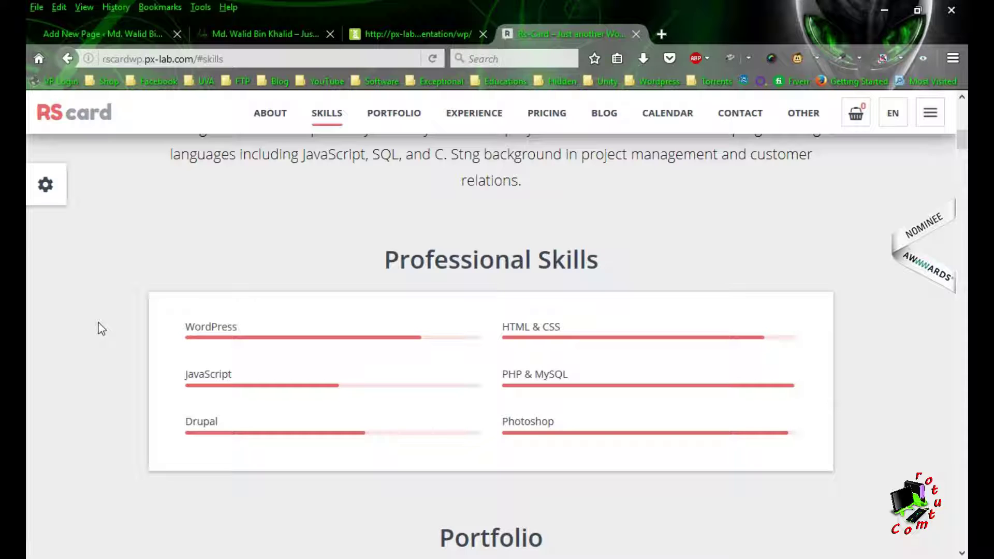
scroll(102, 329, "up", 2)
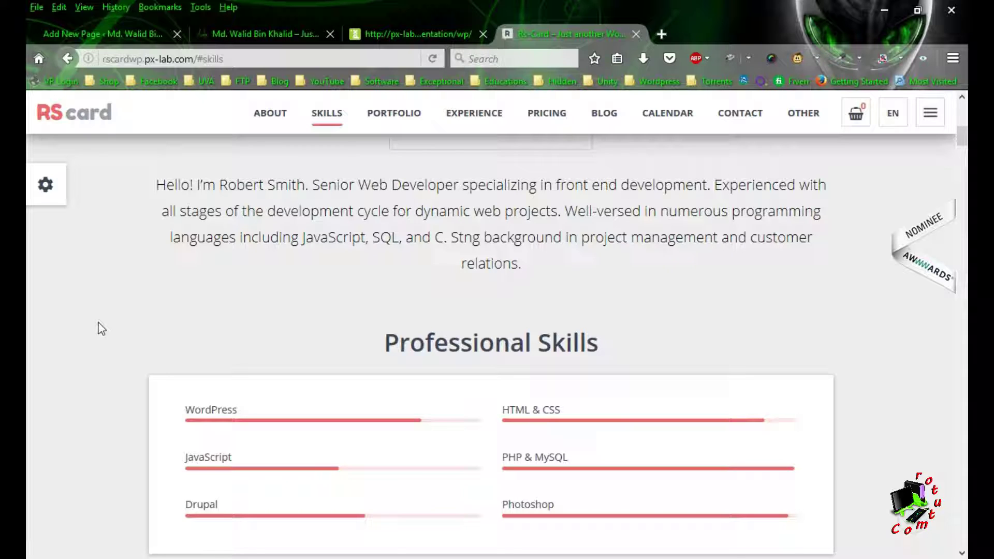
scroll(101, 329, "up", 5)
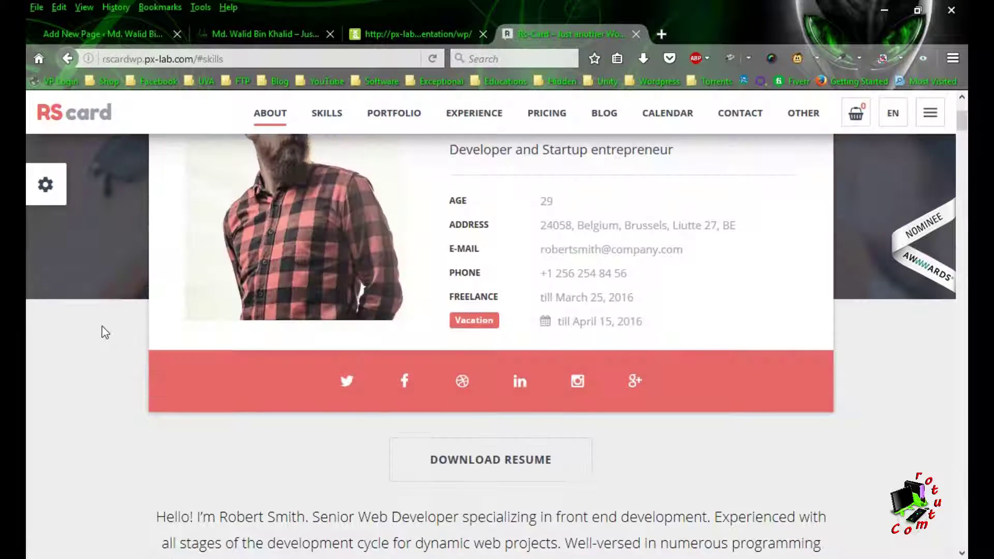
scroll(106, 337, "down", 12)
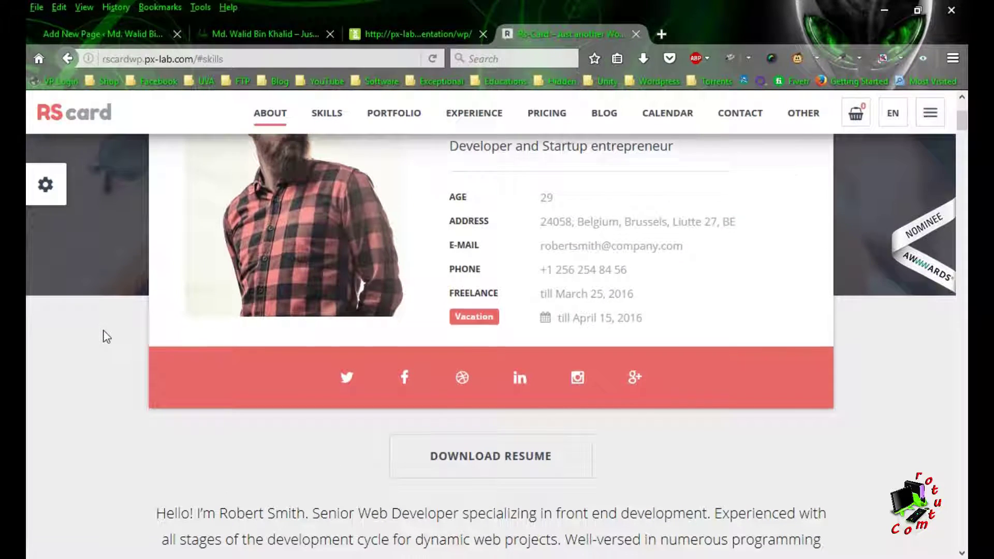
scroll(106, 337, "down", 10)
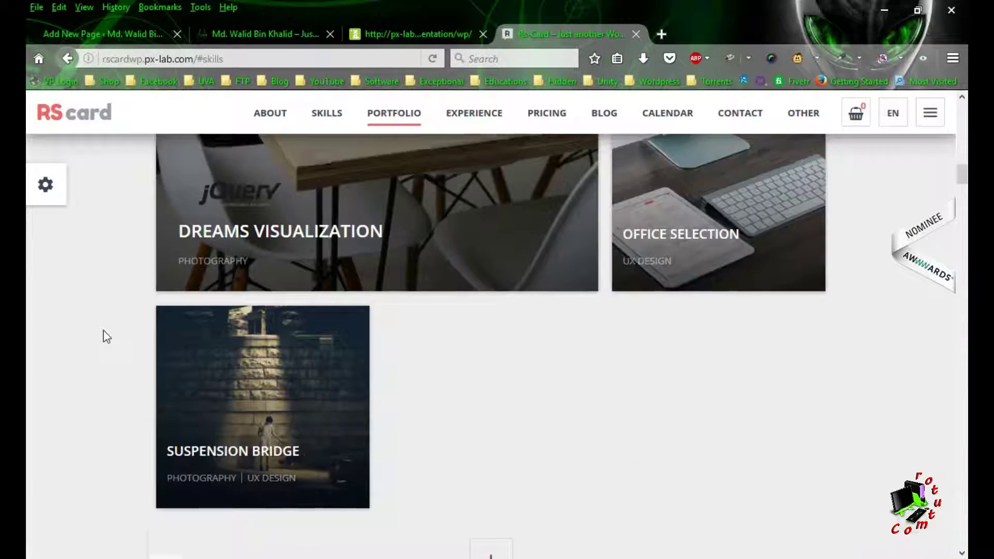
scroll(107, 338, "up", 12)
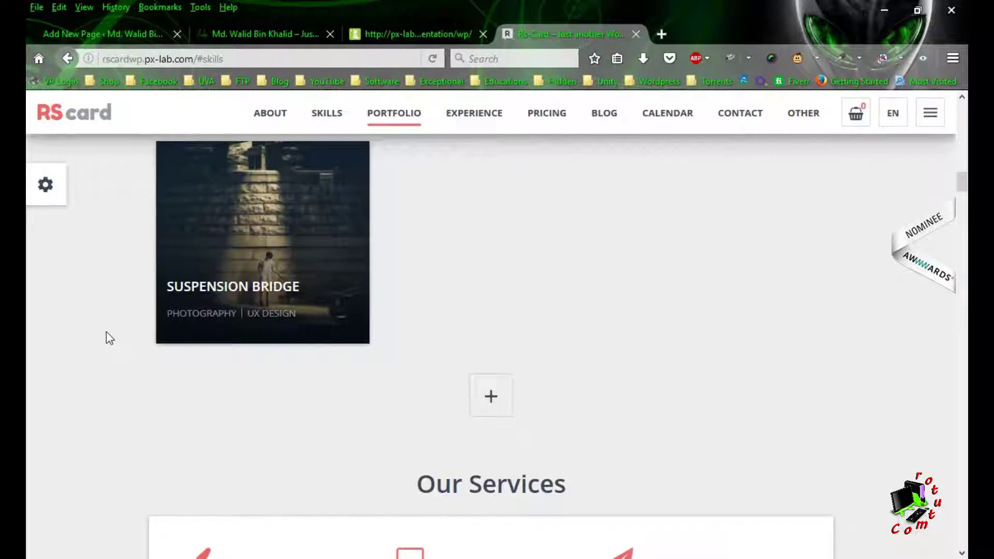
scroll(110, 347, "up", 6)
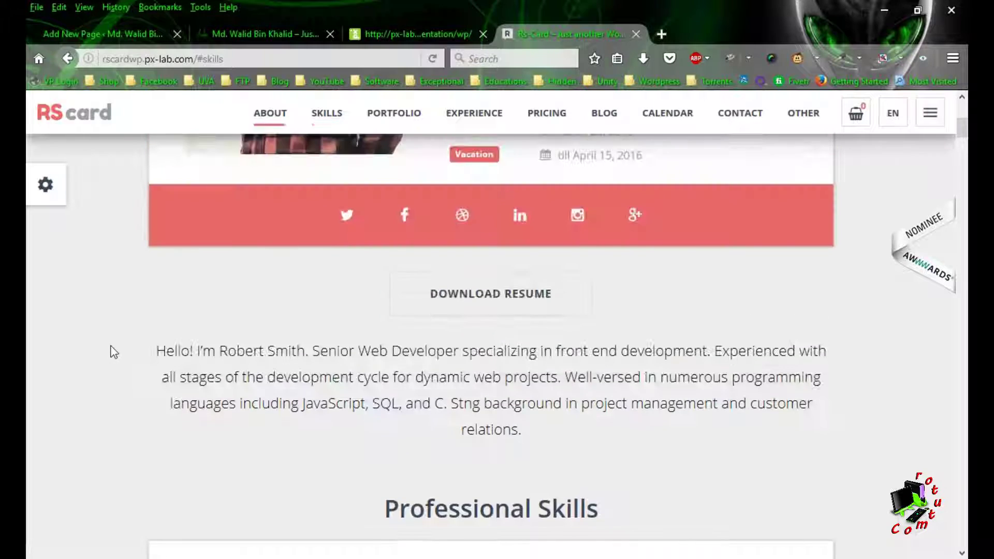
scroll(117, 354, "down", 6)
scroll(118, 357, "down", 3)
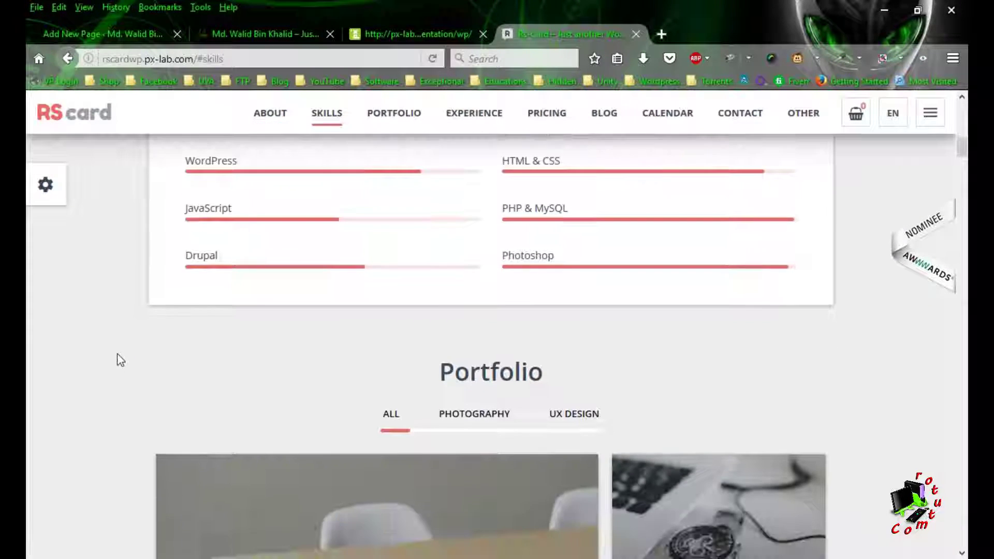
scroll(157, 311, "up", 2)
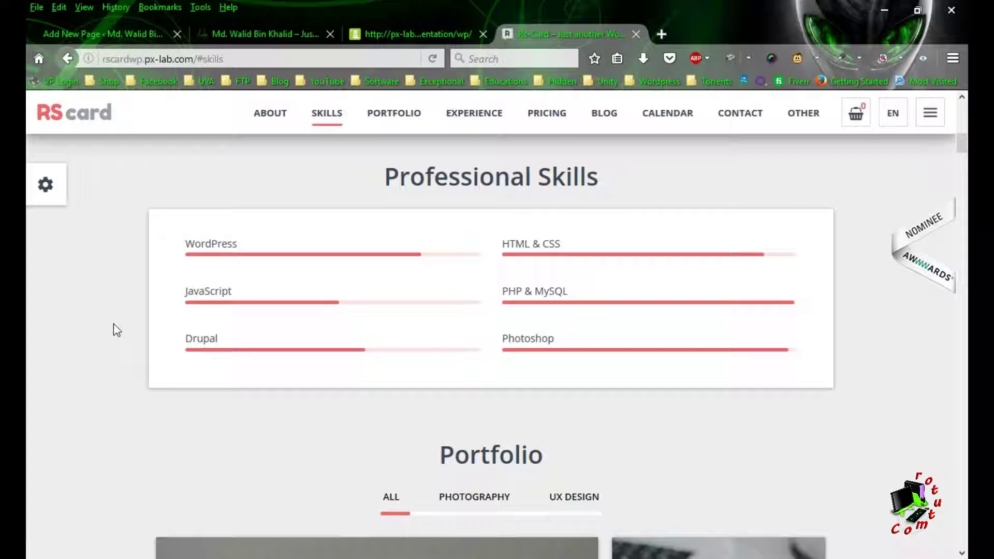
- Check the site's current homepage and compare the demo's Professional Skills list with the new page's skill fields
left_click(253, 35)
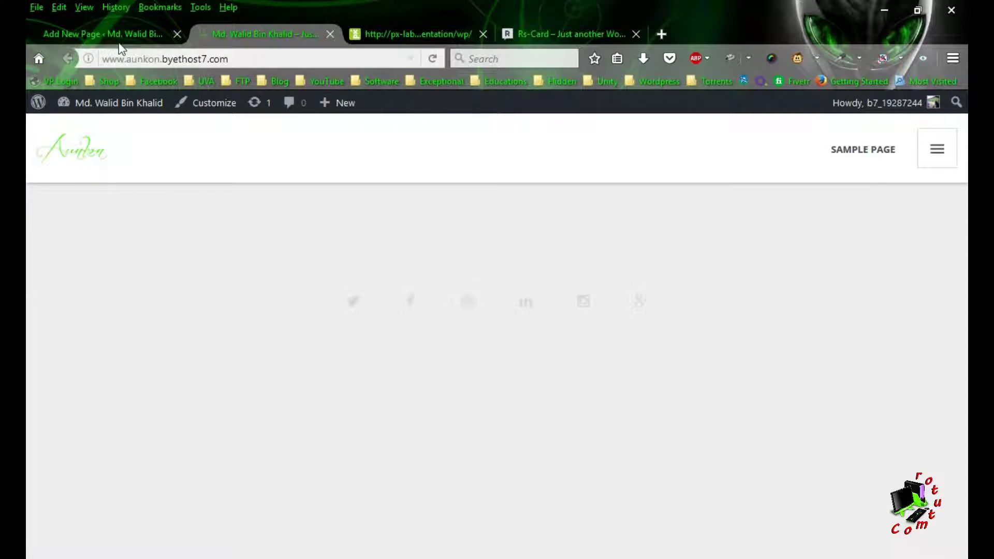
left_click(117, 36)
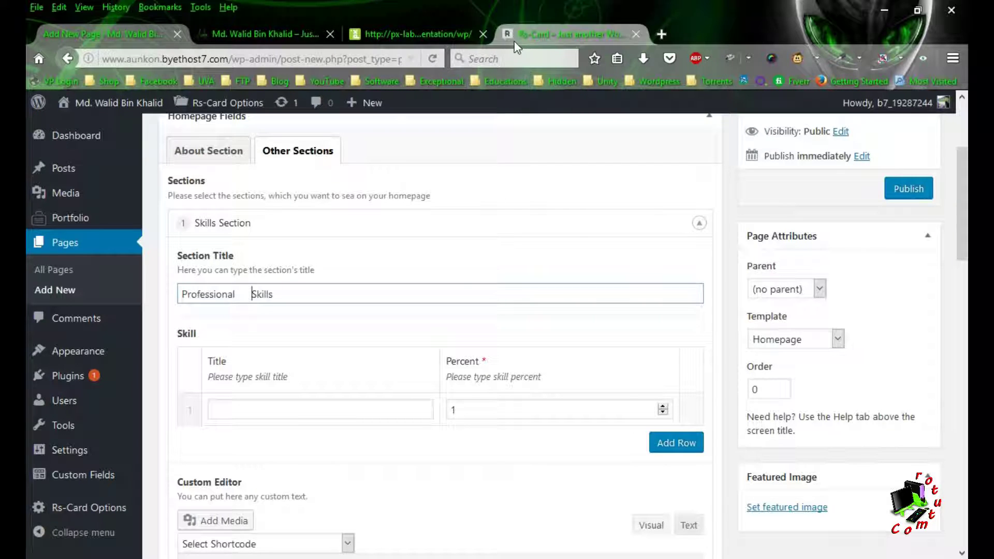
left_click(569, 34)
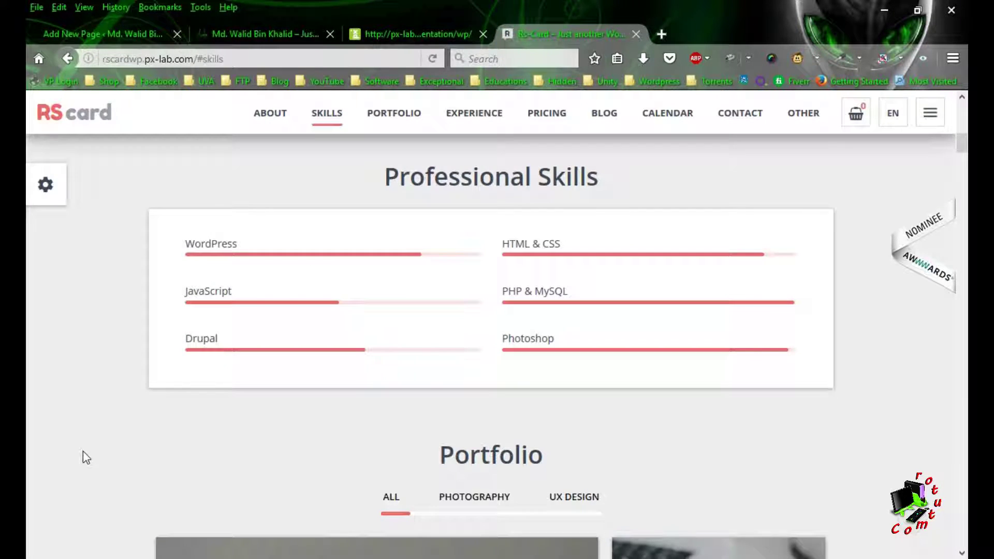
left_click(117, 34)
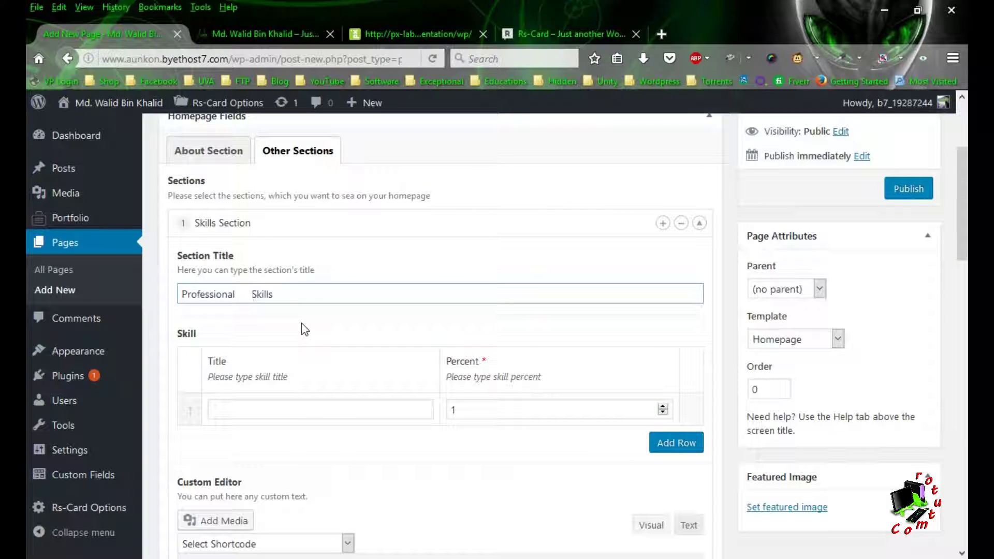
- Fill the first skill row with the title WordPress and a percent value of 95
left_click(354, 416)
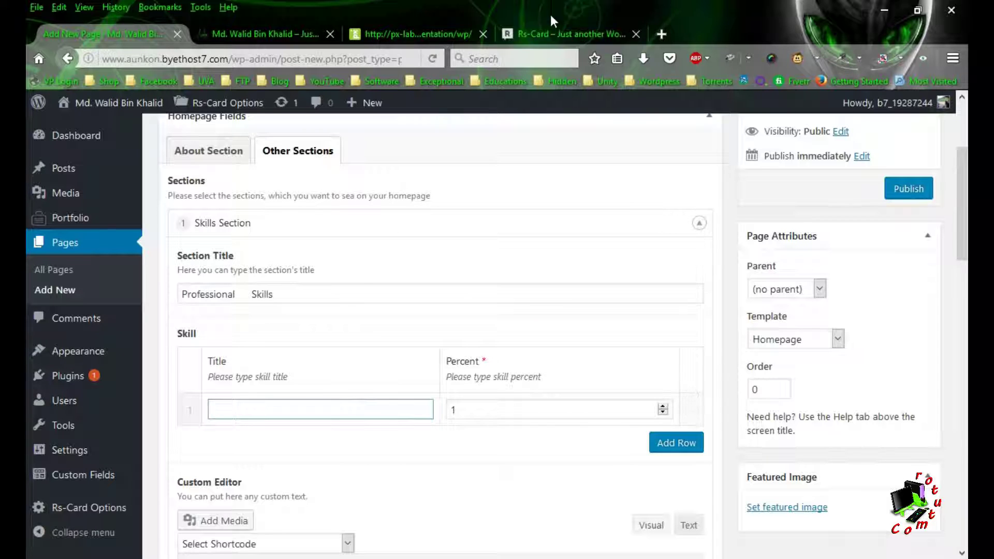
left_click(564, 34)
left_click(126, 32)
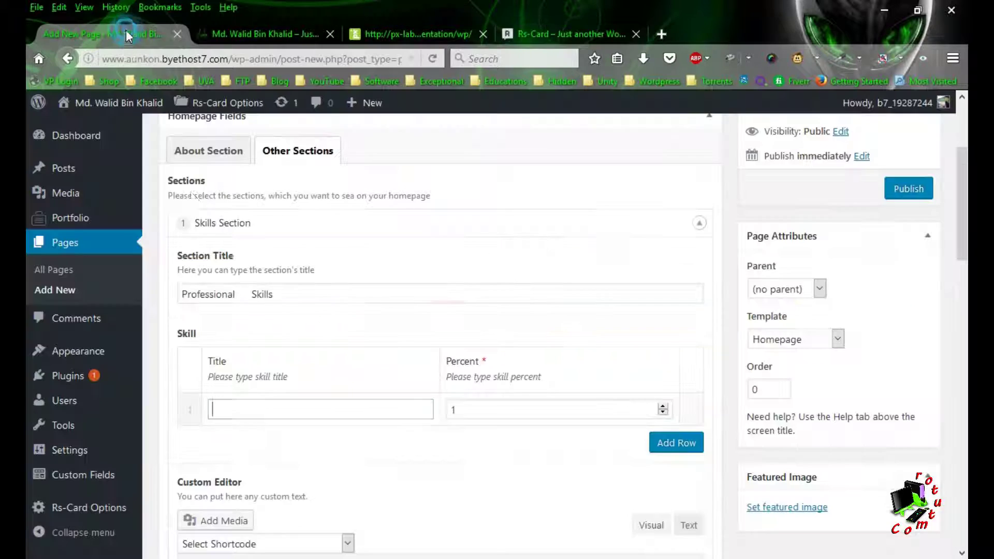
type("WordPress")
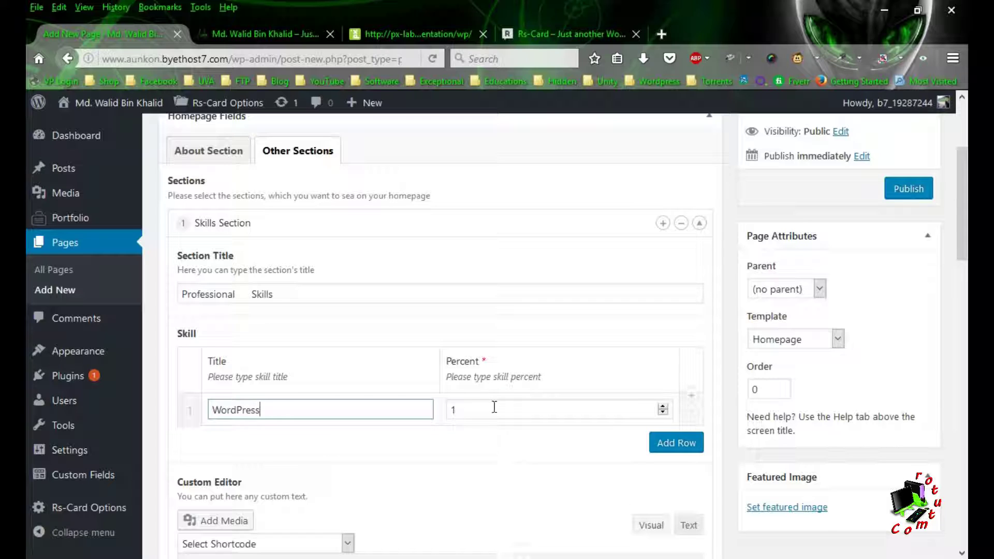
left_click(492, 409)
left_click(663, 407)
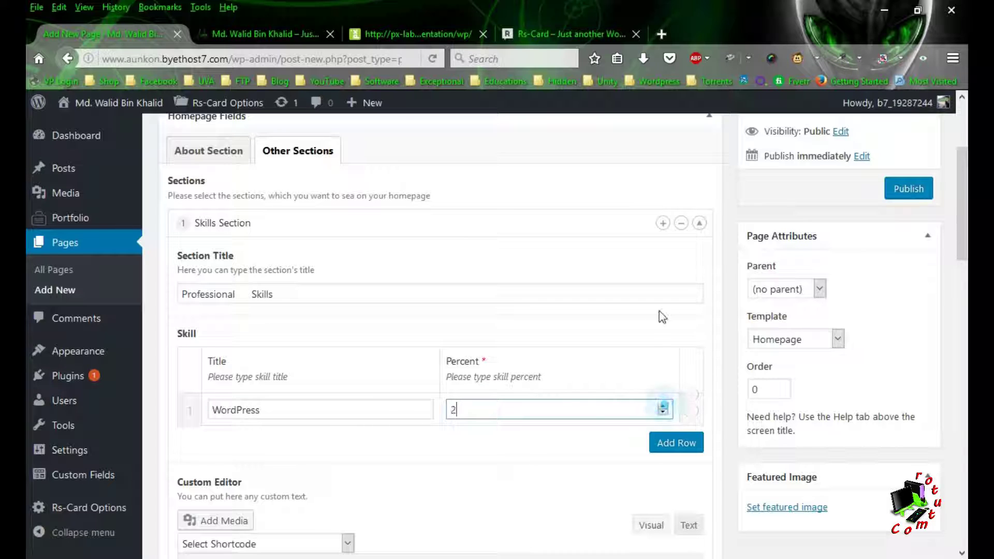
left_click(586, 407)
left_click_drag(586, 407, 415, 409)
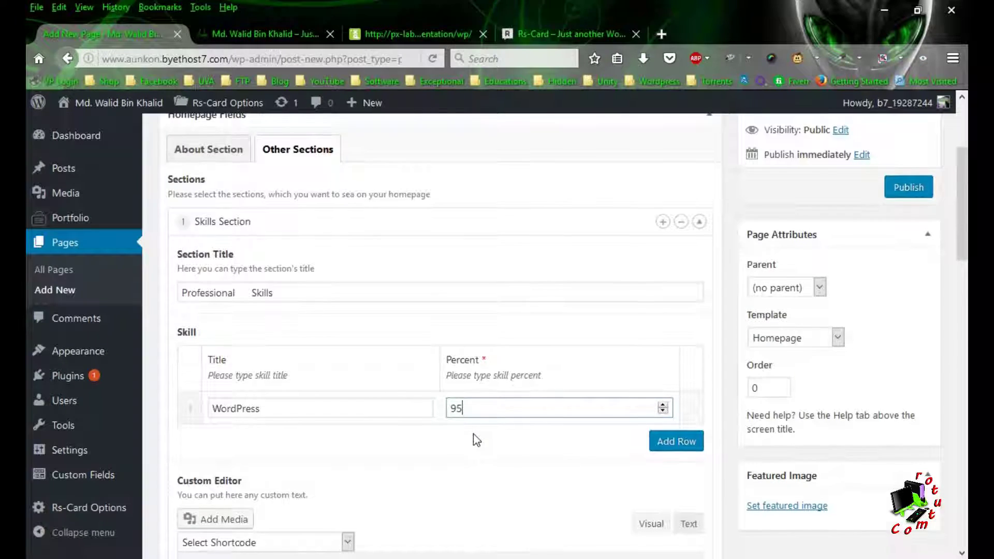
- Add a second skill row titled HTML & CSS, as in the RS card demo's Professional Skills list, with a percent value of 100
scroll(472, 439, "down", 3)
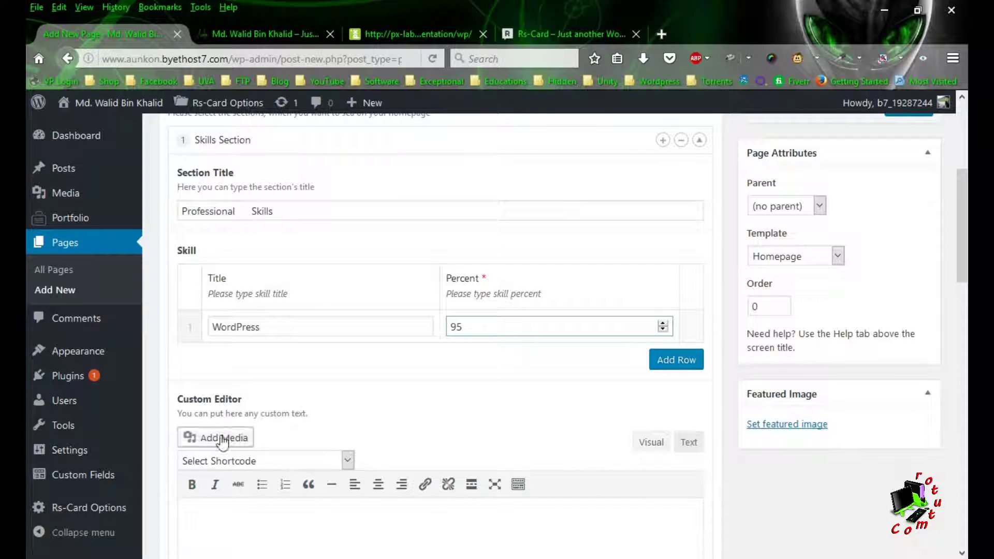
left_click(543, 32)
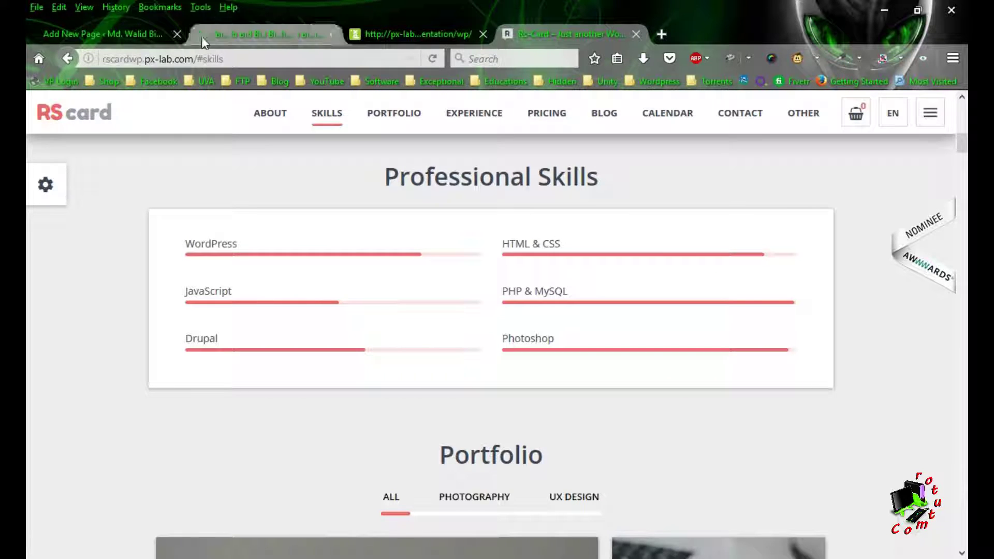
left_click(134, 34)
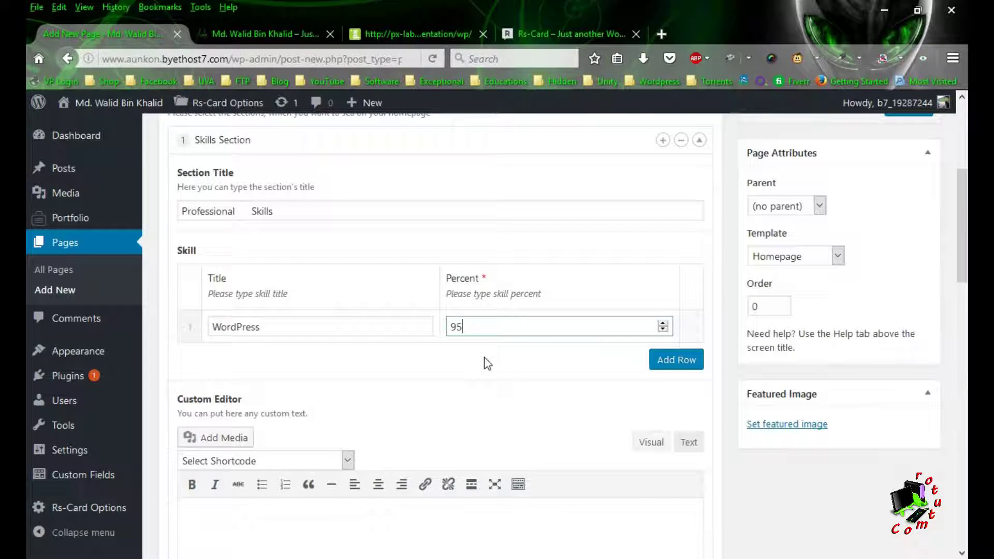
scroll(485, 362, "down", 3)
scroll(485, 362, "up", 3)
left_click(672, 369)
left_click(349, 357)
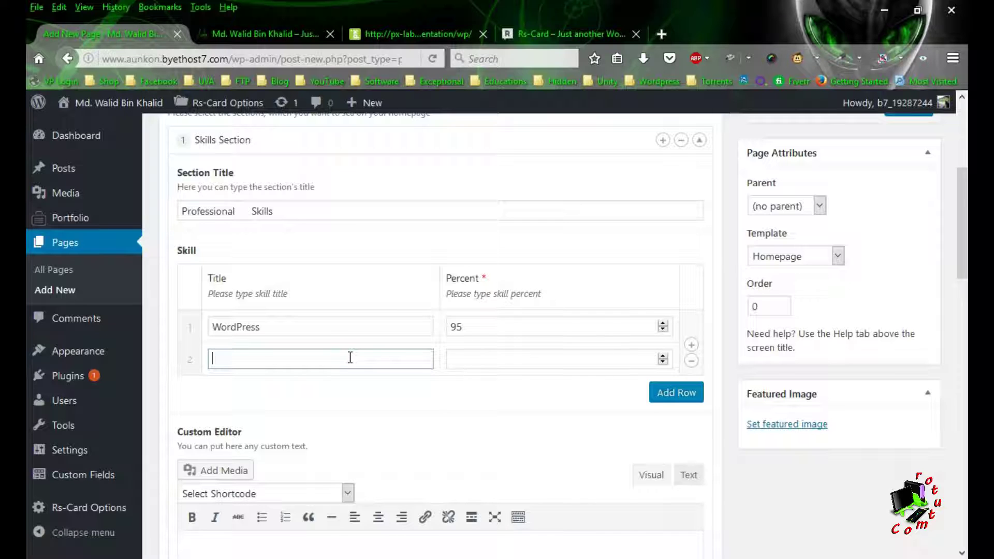
left_click(550, 34)
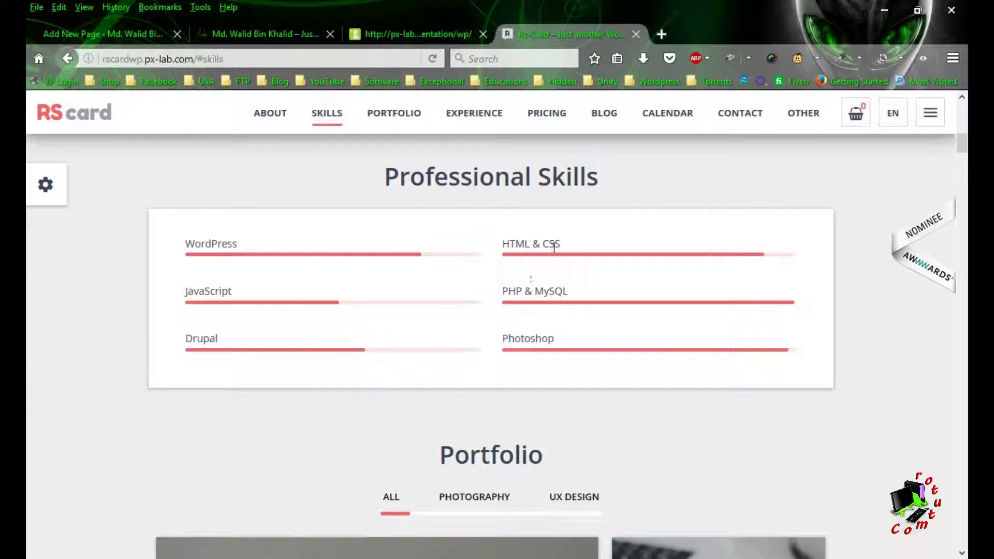
left_click(128, 32)
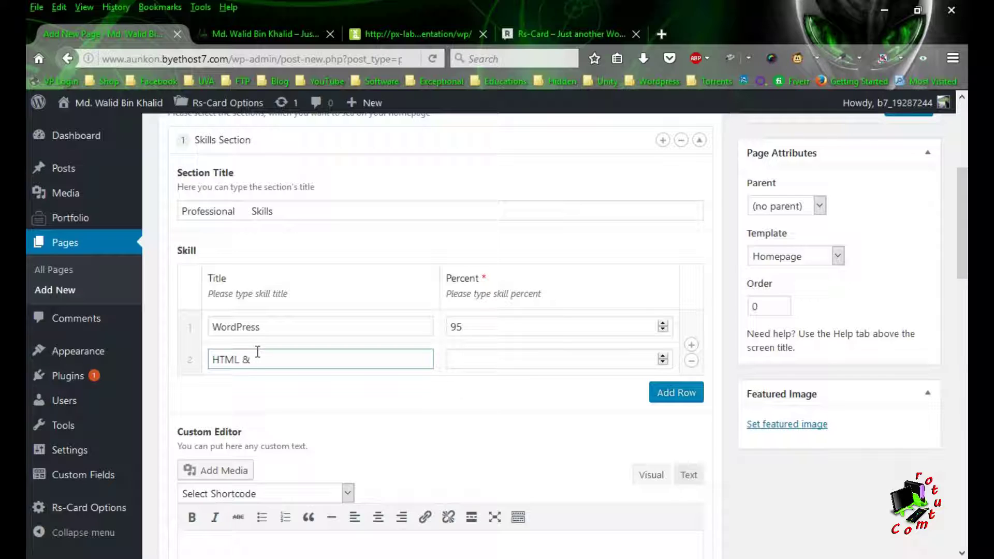
type("SS")
left_click(517, 357)
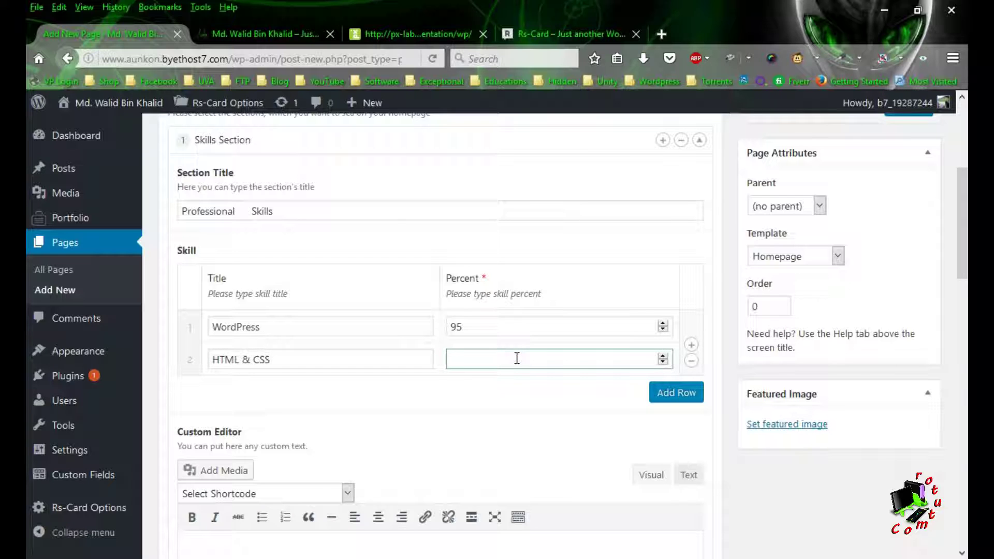
type("100")
- Add a third skill row titled PHP & MySQL with a percent value of 85
left_click(655, 398)
left_click(270, 385)
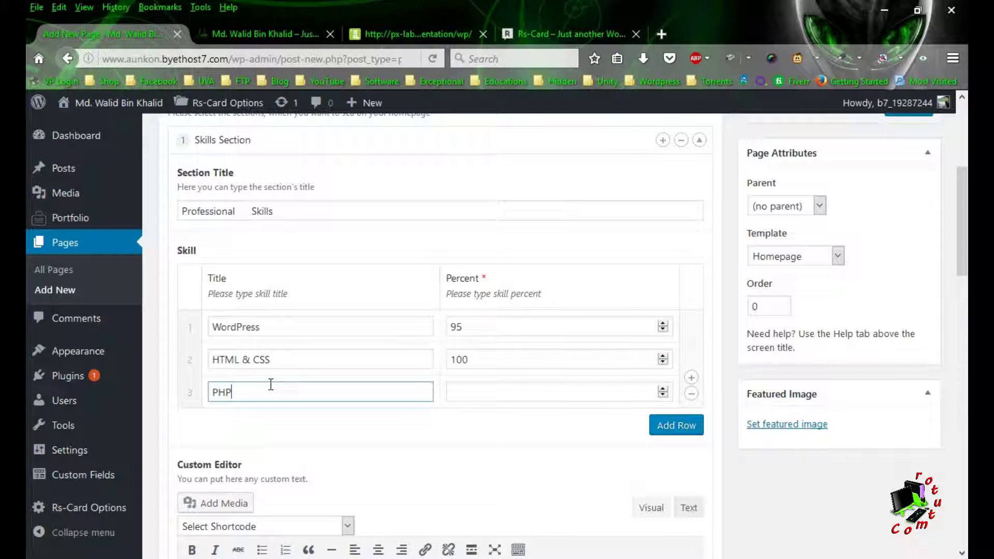
type("PHP & MySQL")
left_click(500, 393)
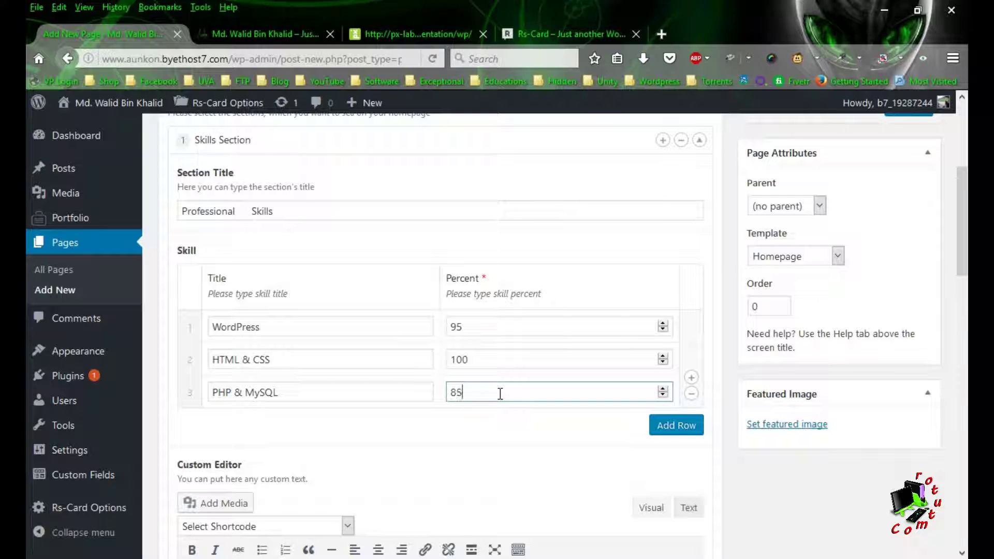
left_click(366, 414)
- Add a fourth skill row titled JavaScript, taken from the demo's skill list, with a percent value of 75
left_click(658, 427)
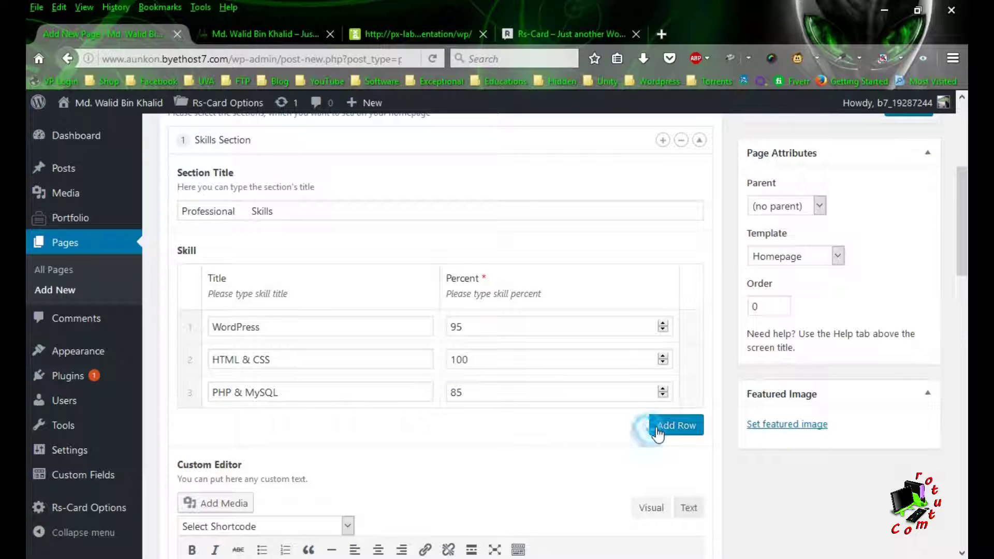
left_click(532, 32)
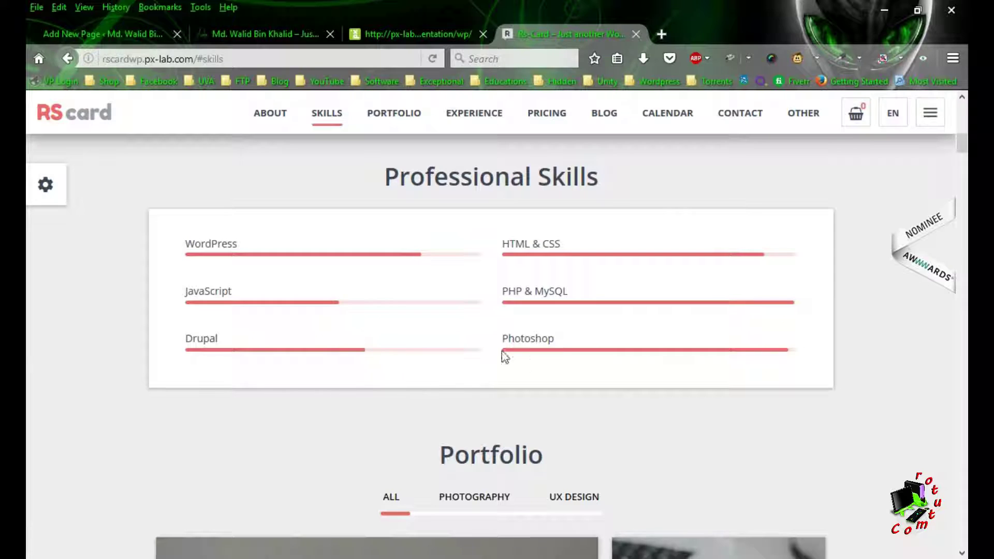
left_click(119, 33)
left_click(283, 429)
type("Ja")
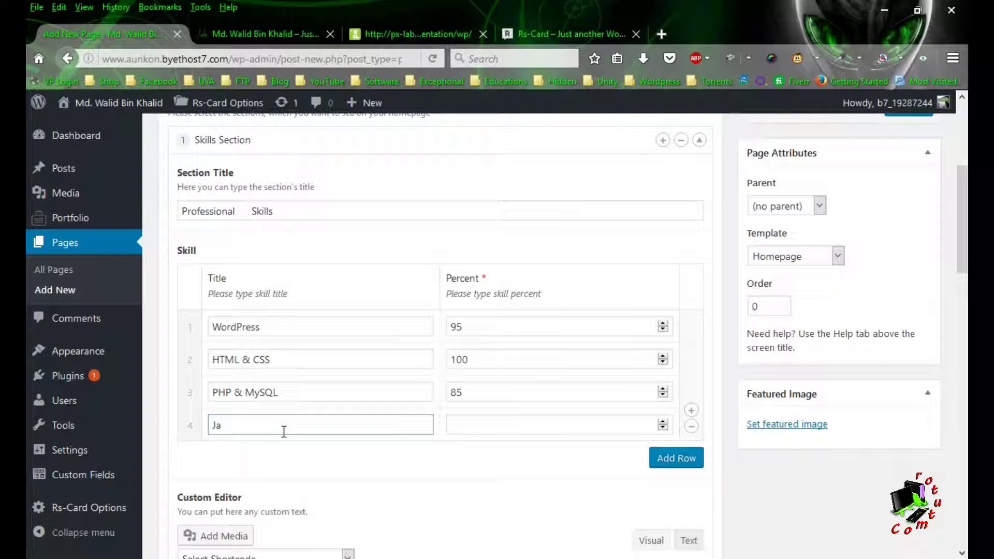
type("vaScript")
left_click(523, 421)
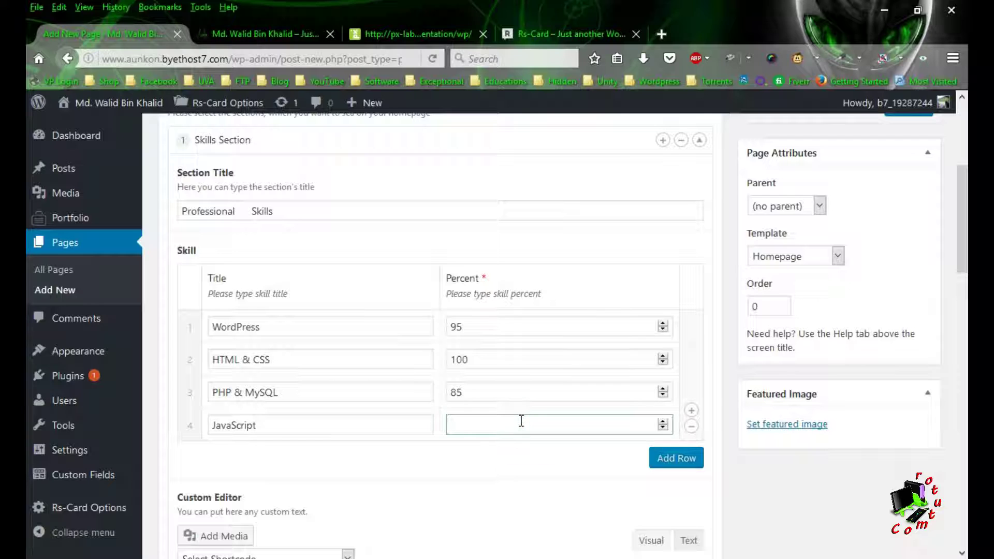
type("55")
double_click(498, 426)
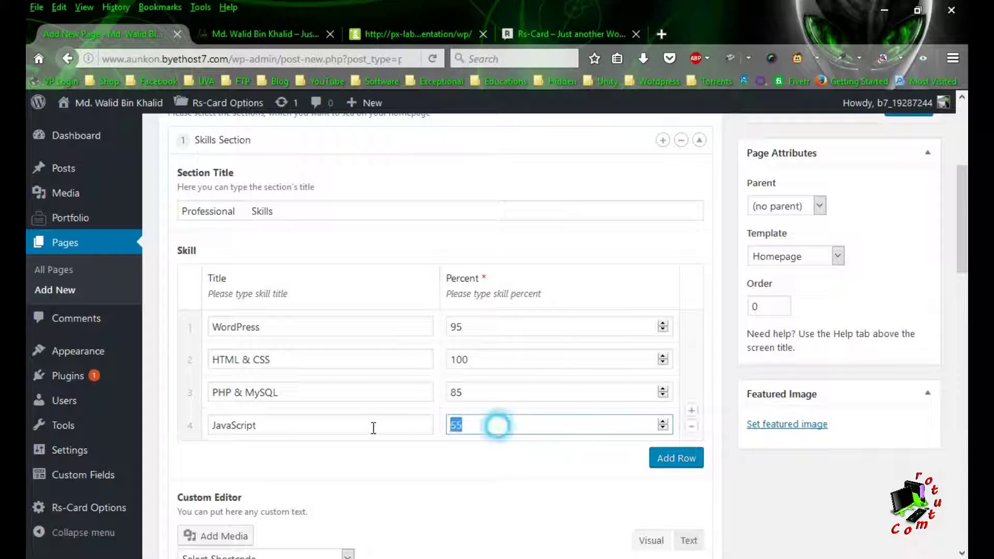
type("7")
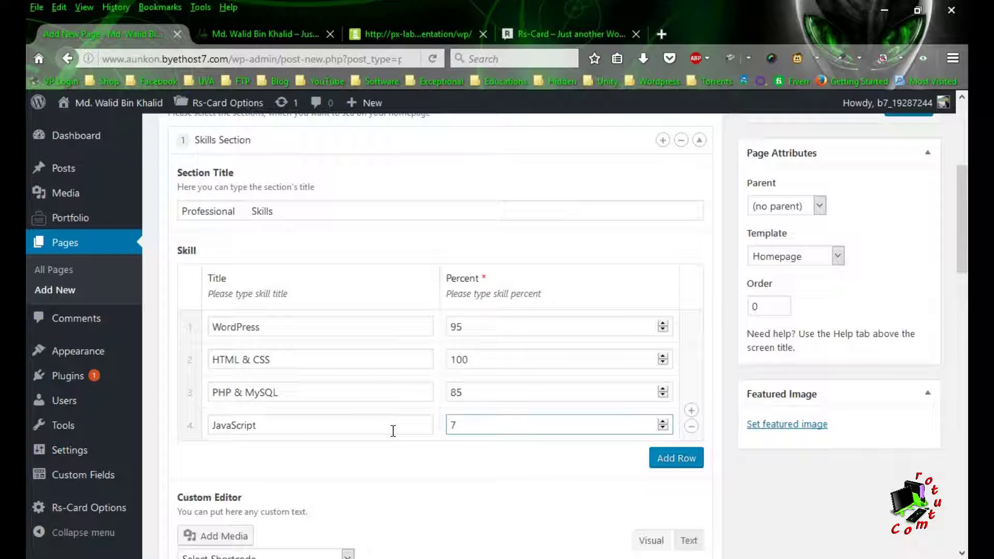
type("5")
- Add a fifth skill row titled Photoshop with a percent value of 75, followed by an empty sixth row
left_click(666, 457)
left_click(548, 35)
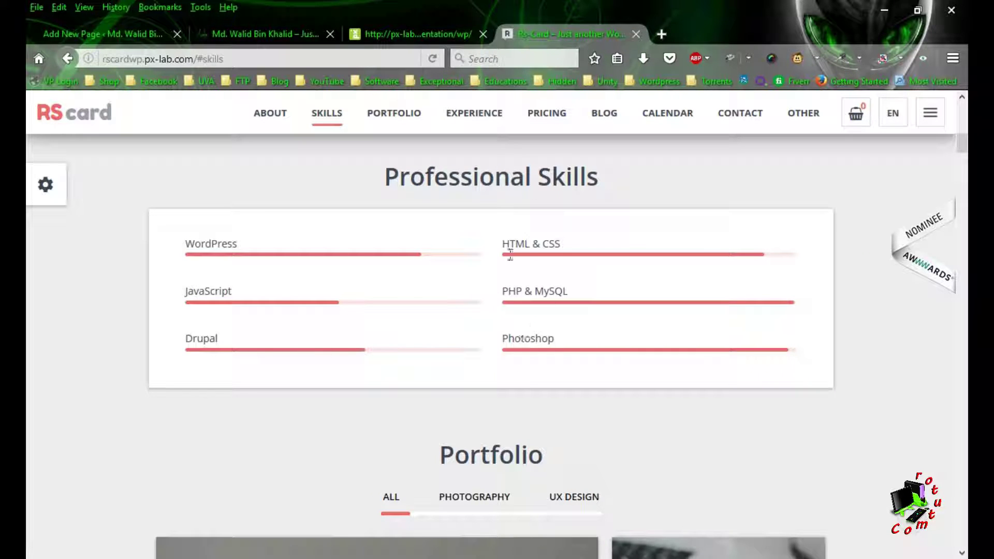
left_click(118, 35)
left_click(242, 458)
type("Photo")
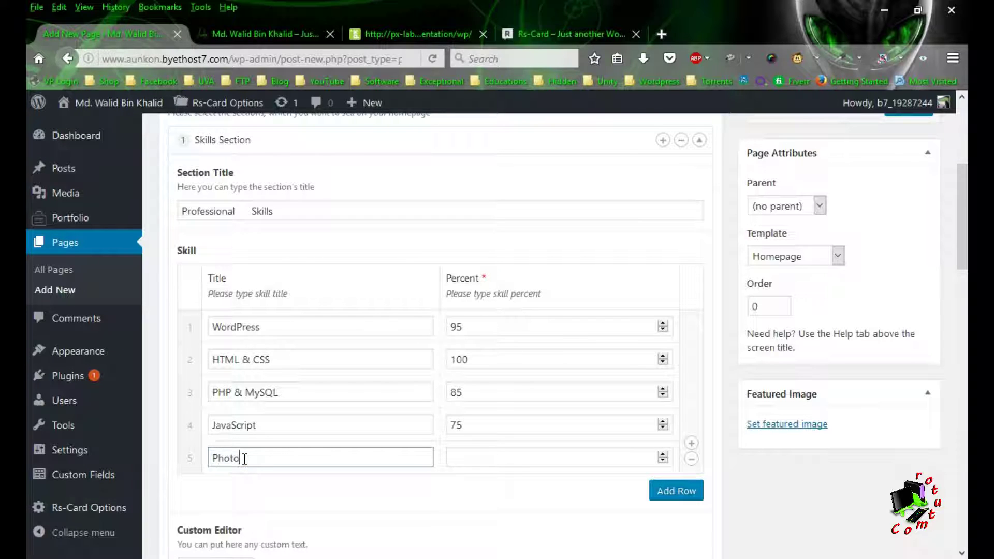
type("Shop")
left_click(536, 460)
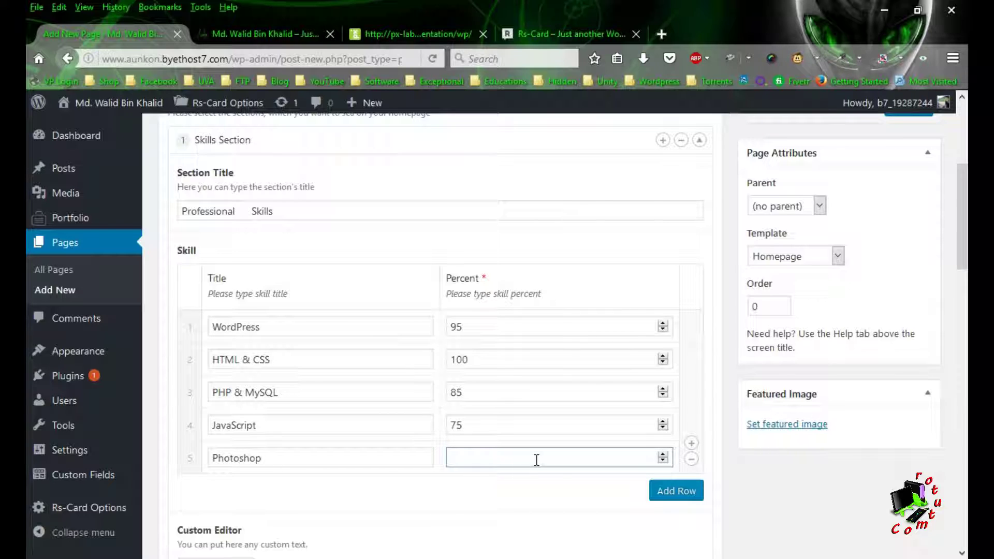
type("75")
left_click(688, 494)
left_click(278, 491)
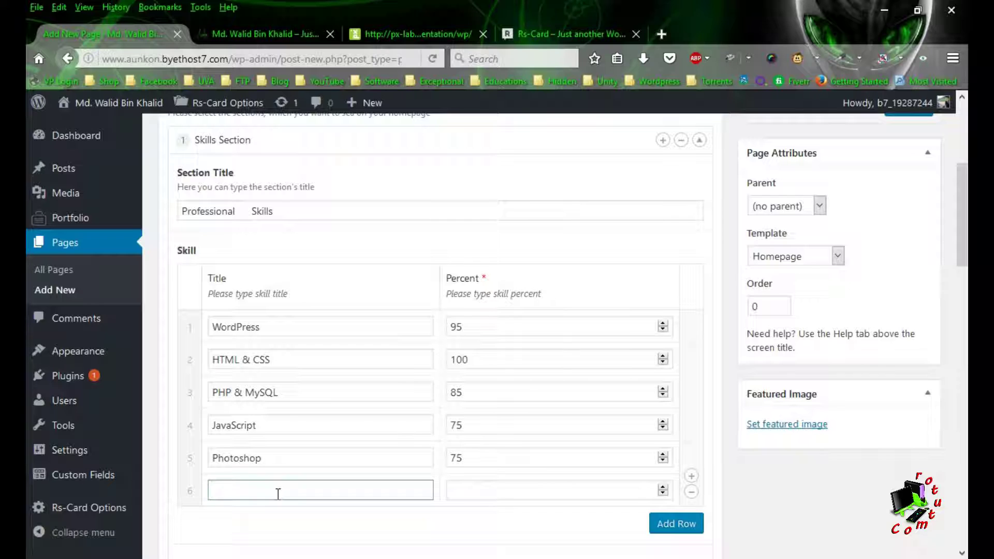
type("Programming")
key("BackSpace")
key("BackSpace")
key("BackSpace")
key("BackSpace")
key("BackSpace")
key("BackSpace")
key("BackSpace")
key("BackSpace")
key("BackSpace")
key("BackSpace")
key("BackSpace")
- Fill the sixth skill row with the title Problem Sloving and a percent value of 80
type("Problem Sloving")
left_click(493, 489)
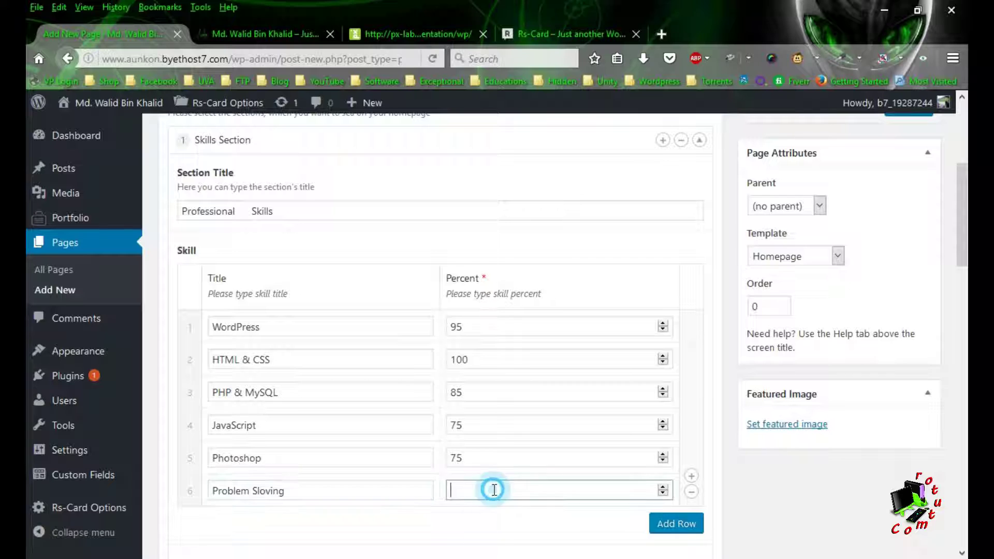
type("80")
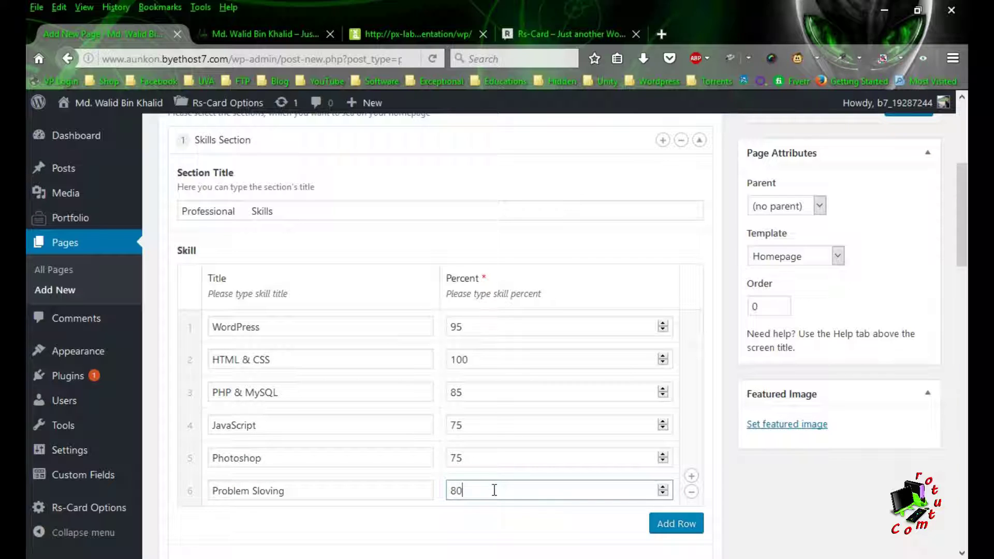
- Add a seventh skill row titled "C++, C" with a percent value of 95
left_click(679, 528)
left_click(333, 524)
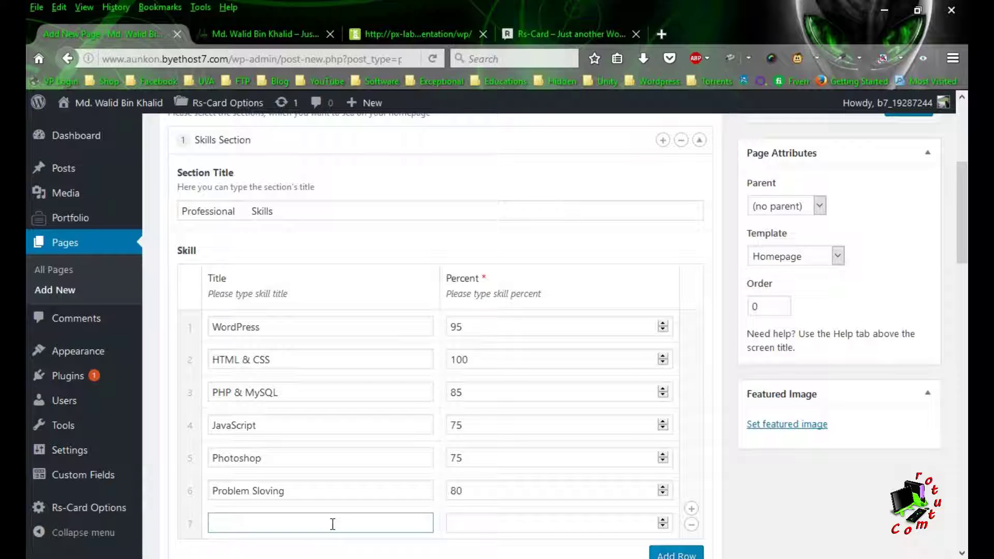
type("C++, C")
left_click(483, 525)
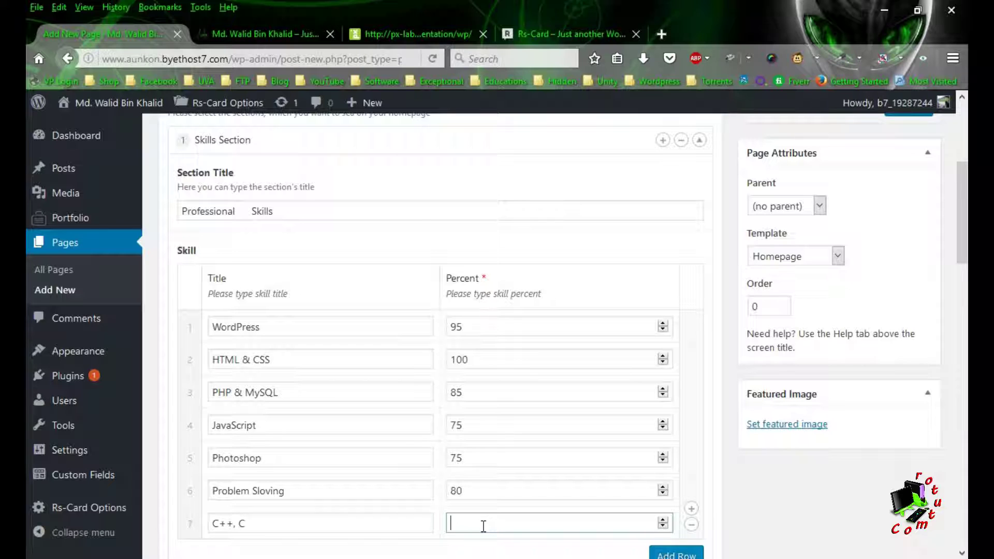
type("95")
- Add an eighth skill row titled Java with a percent value of 85
scroll(682, 495, "down", 3)
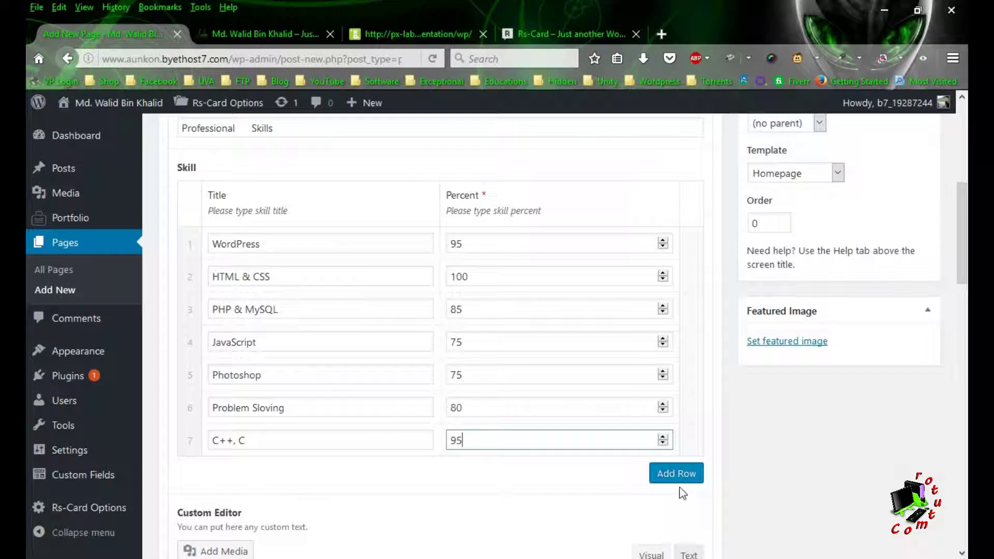
left_click(678, 481)
left_click(271, 466)
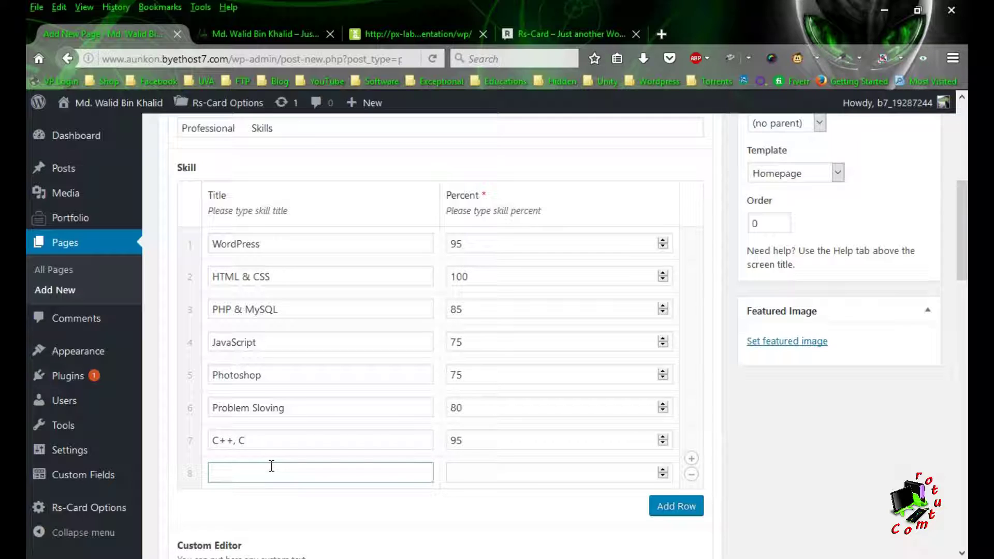
type("Java")
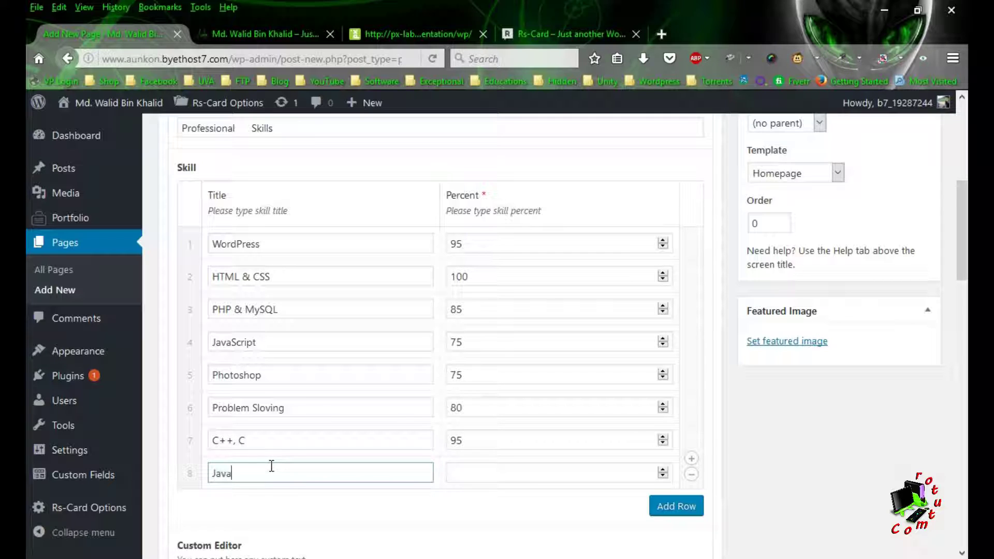
left_click(526, 481)
type("85")
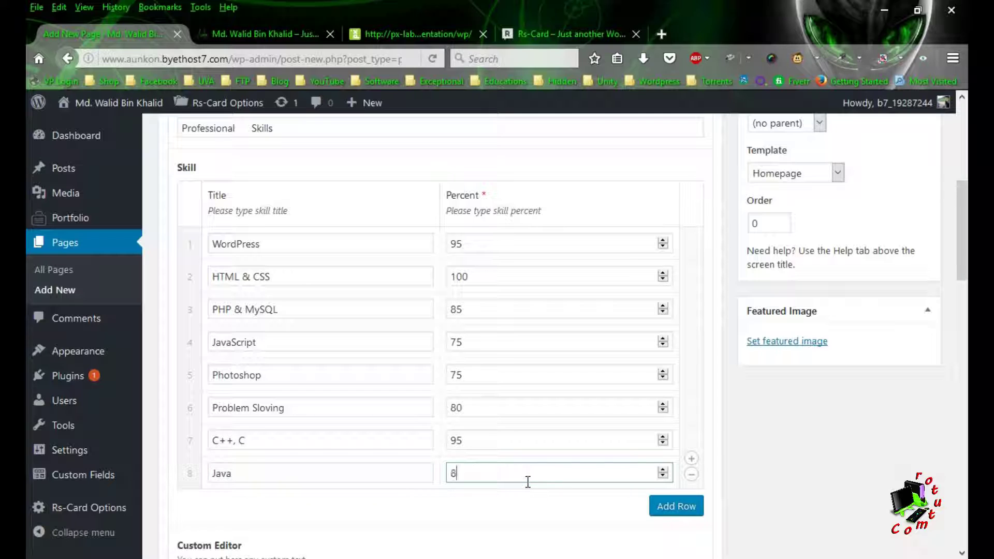
left_click(665, 508)
left_click(281, 503)
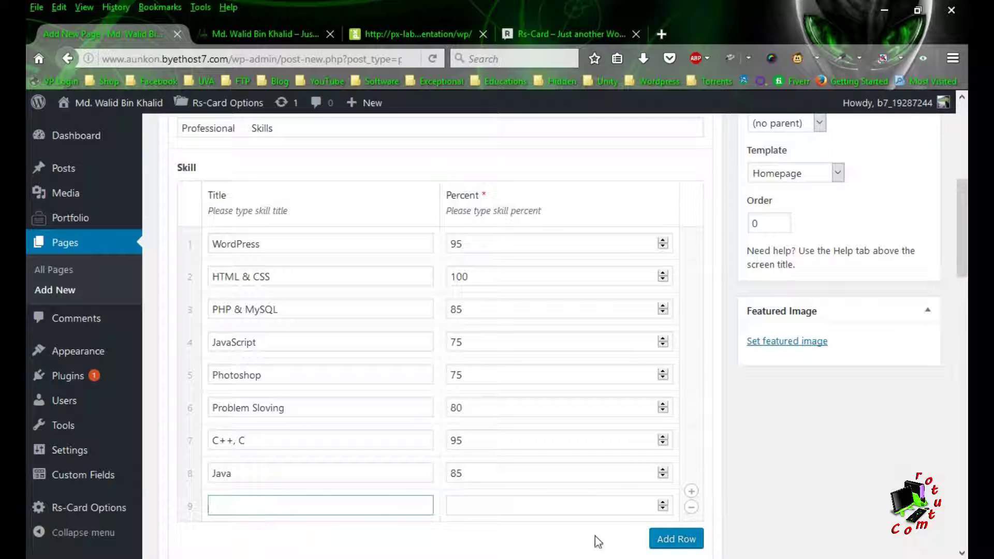
left_click(691, 506)
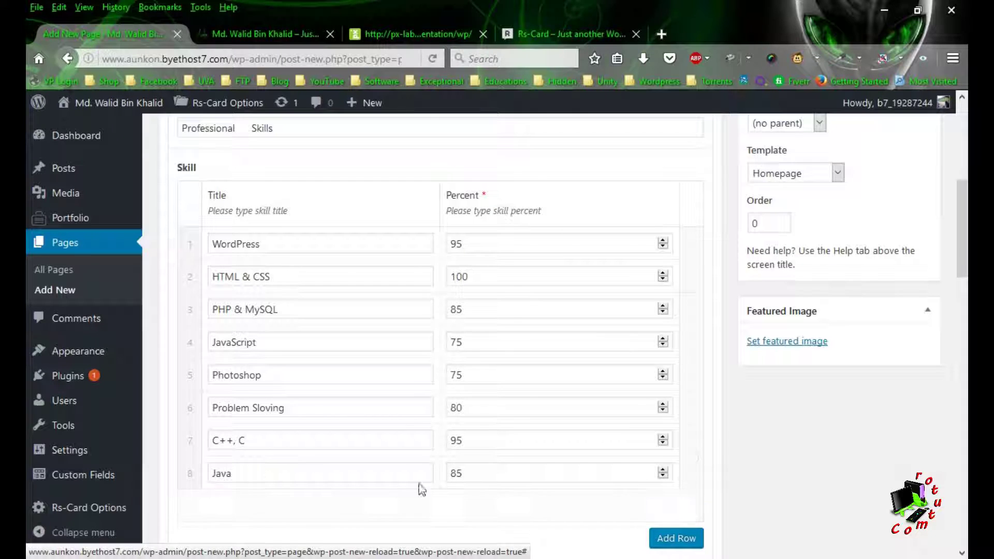
- Reorder the skill rows so that Problem Sloving, "C++, C" and Java are the first three, in that order
left_click(189, 440)
left_click_drag(189, 441, 188, 285)
left_click_drag(190, 441, 191, 239)
left_click_drag(189, 311, 188, 273)
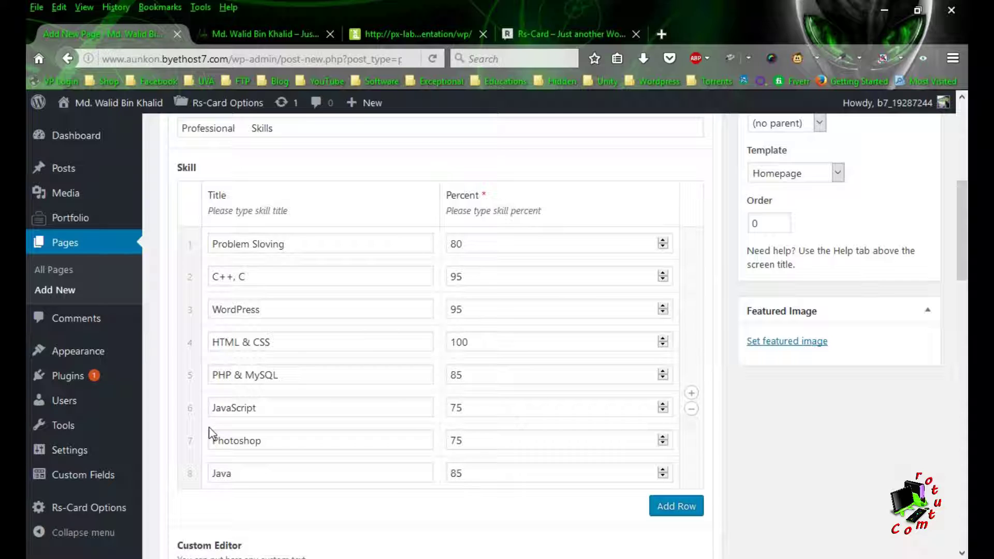
left_click_drag(193, 472, 190, 307)
- Arrange the skill rows below Java in the order PHP & MySQL, HTML & CSS, JavaScript, WordPress, Photoshop
left_click(192, 441)
left_click_drag(195, 412, 195, 342)
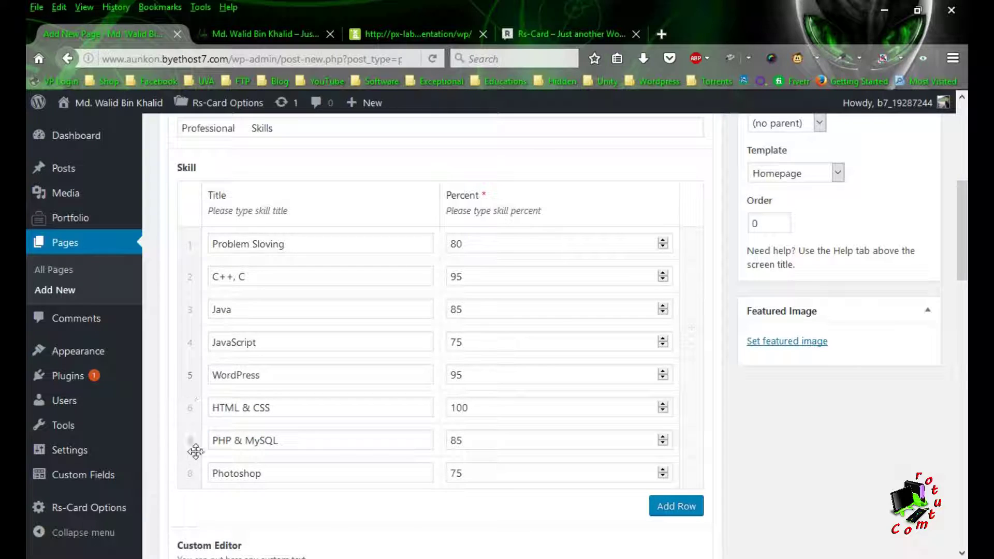
left_click_drag(193, 442, 193, 342)
left_click_drag(192, 441, 191, 374)
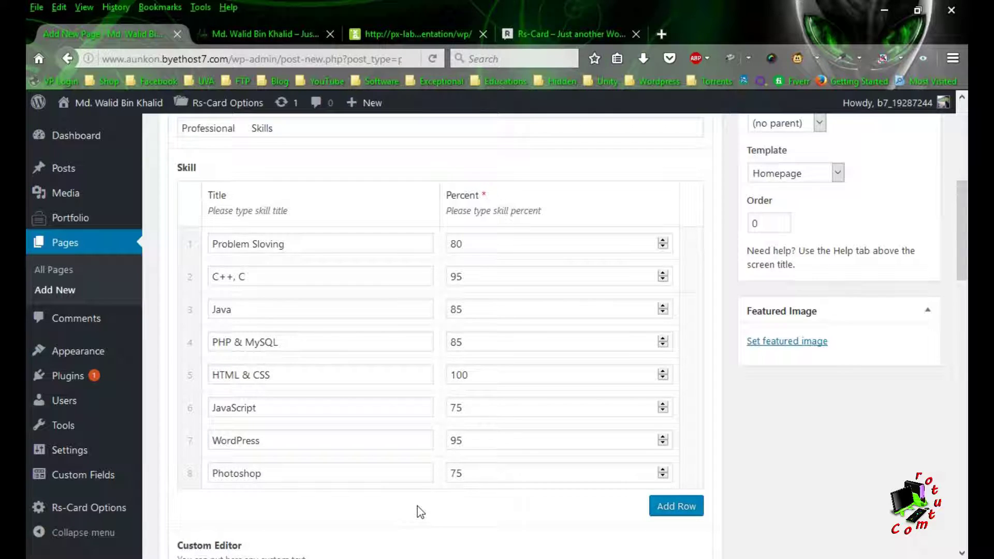
scroll(418, 508, "down", 3)
scroll(418, 507, "down", 3)
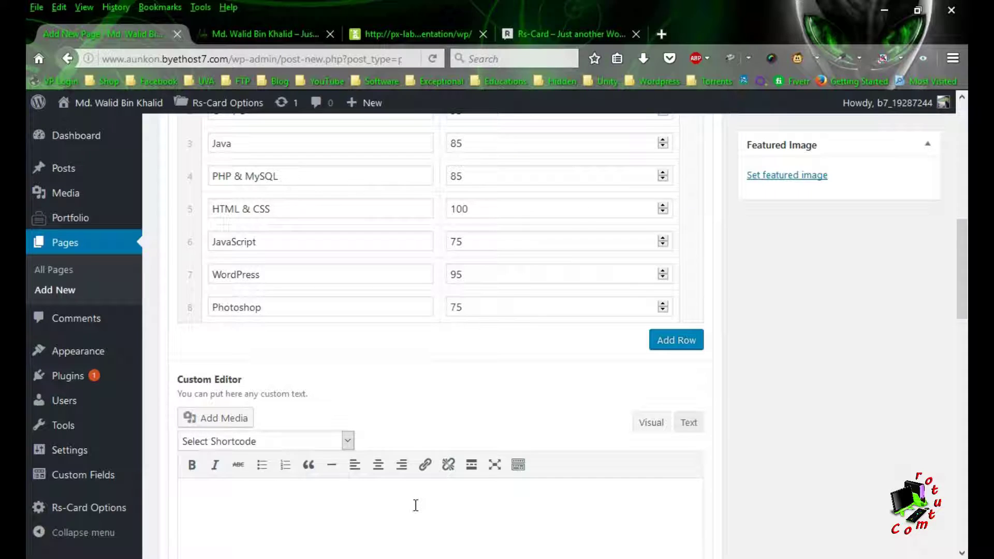
scroll(416, 505, "down", 3)
scroll(414, 512, "up", 7)
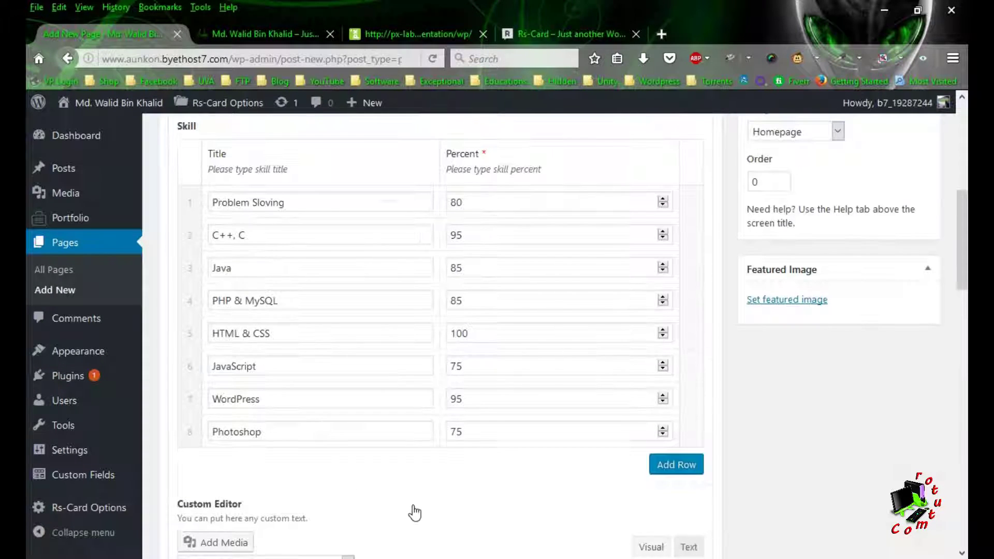
scroll(412, 512, "down", 3)
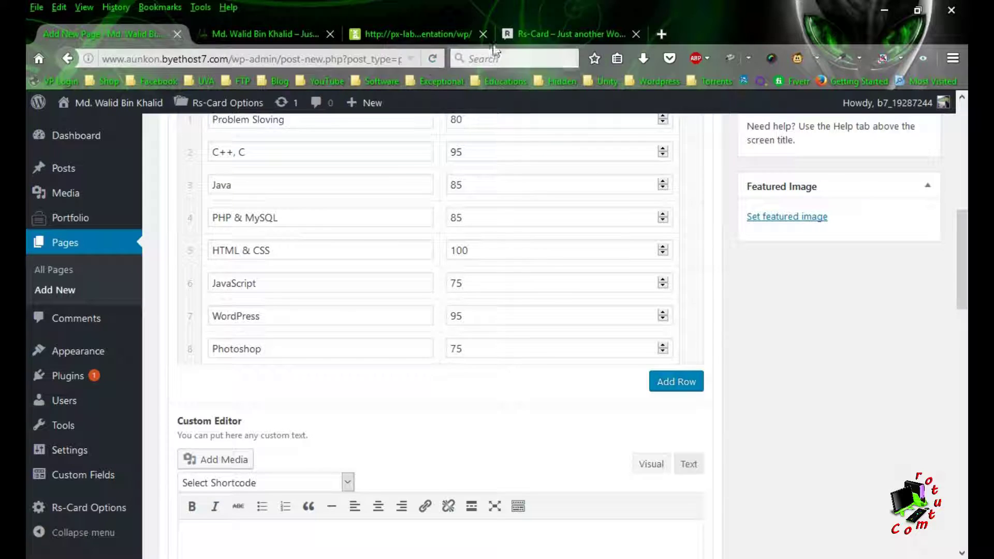
- Compare the Skills section's rows and custom editor with the Professional Skills block on the demo site
left_click(569, 34)
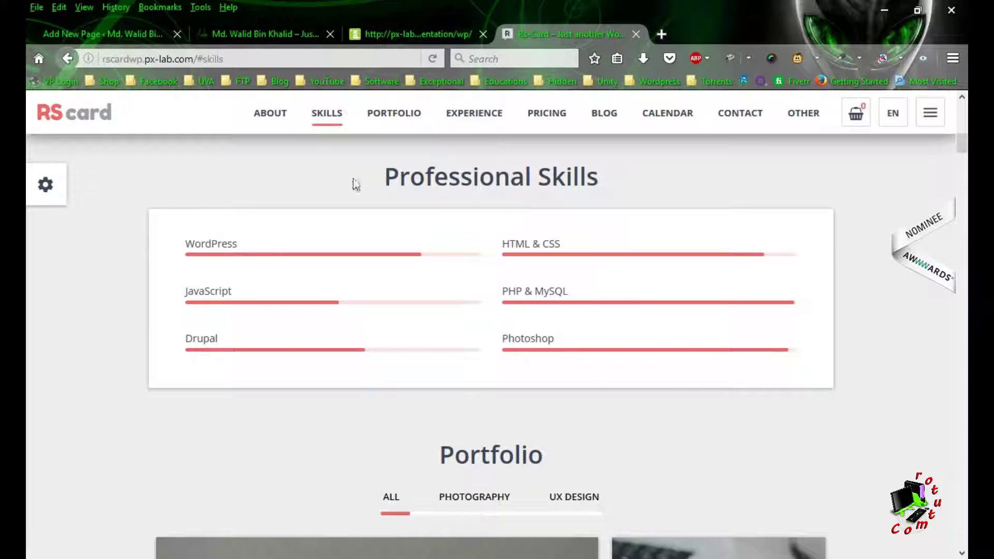
left_click(122, 33)
scroll(232, 510, "down", 5)
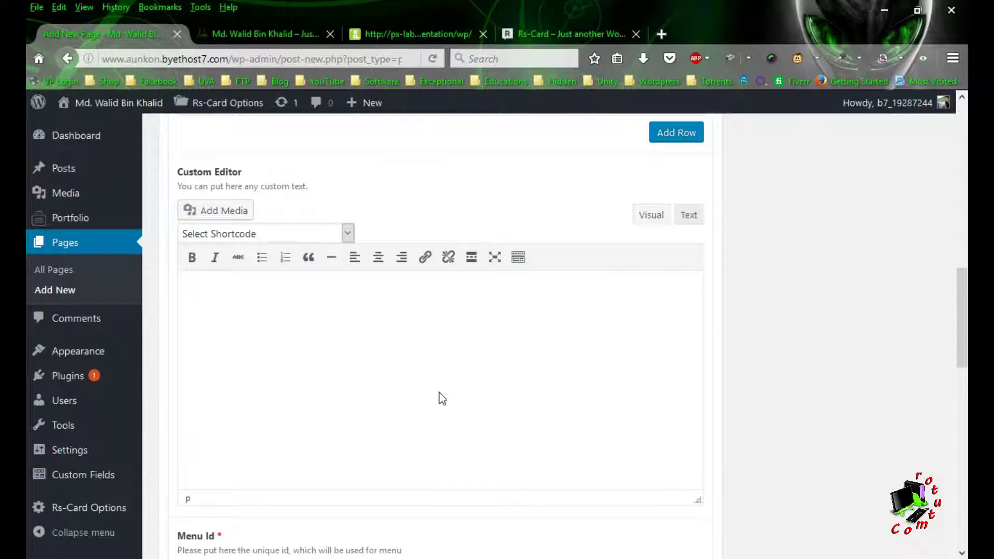
left_click(272, 333)
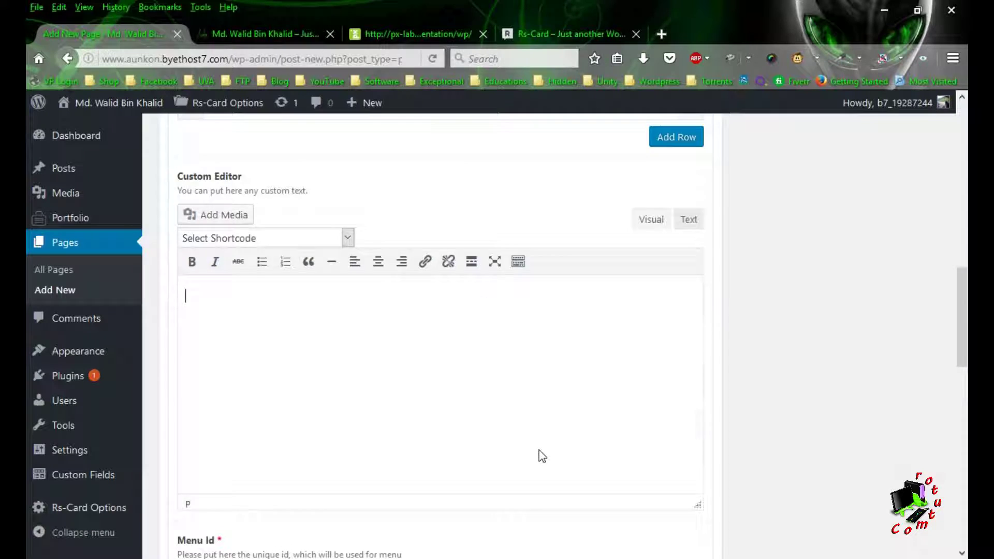
scroll(339, 150, "up", 3)
left_click(613, 36)
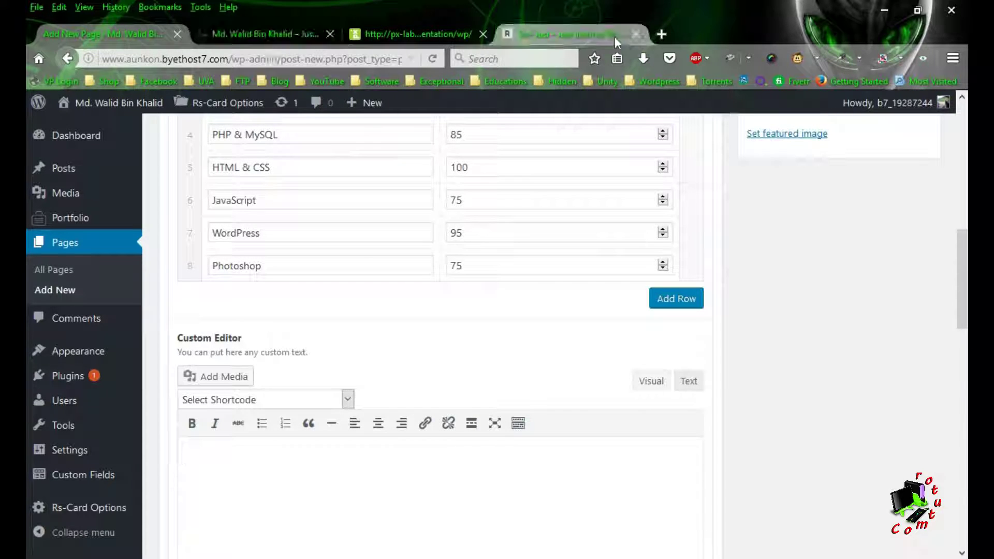
left_click(108, 34)
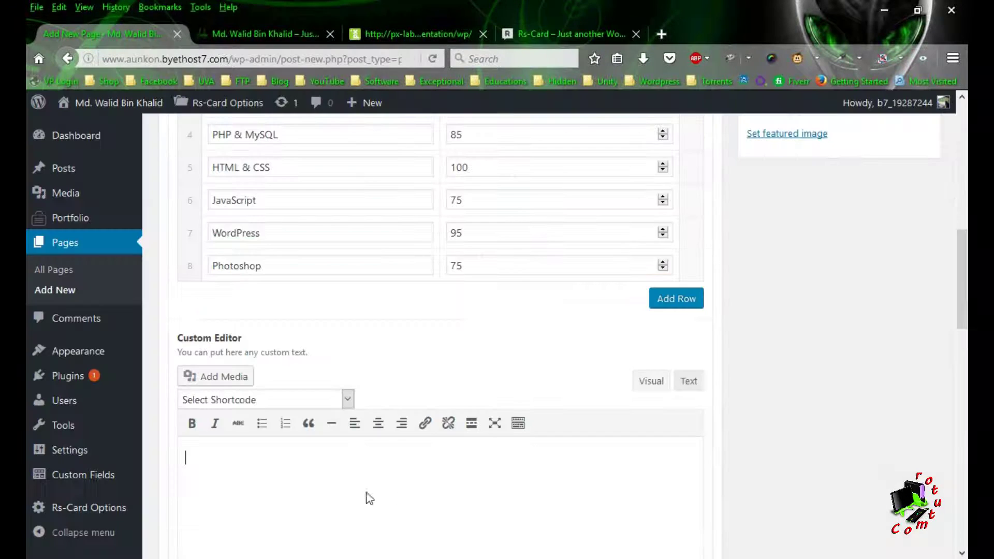
scroll(660, 432, "up", 2)
scroll(661, 431, "up", 5)
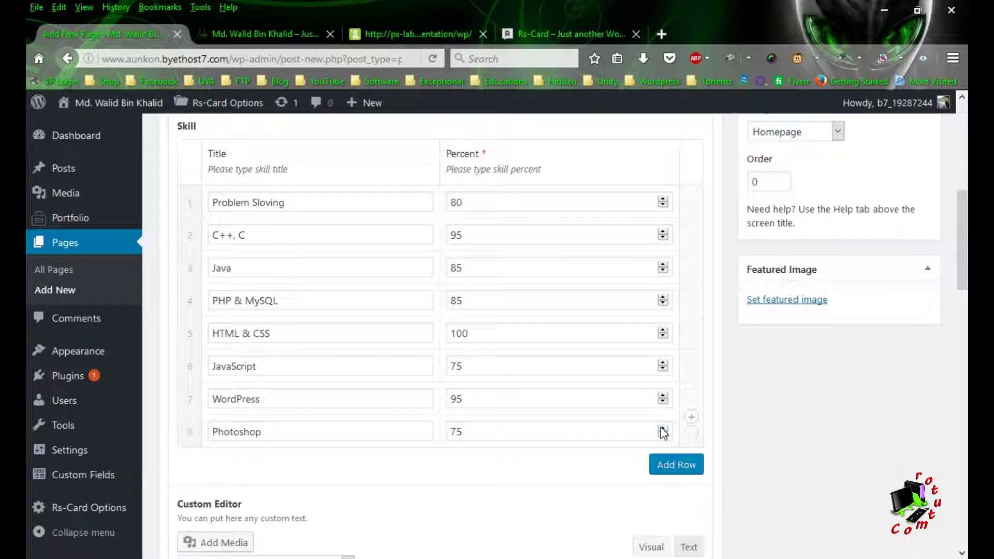
scroll(686, 235, "up", 1)
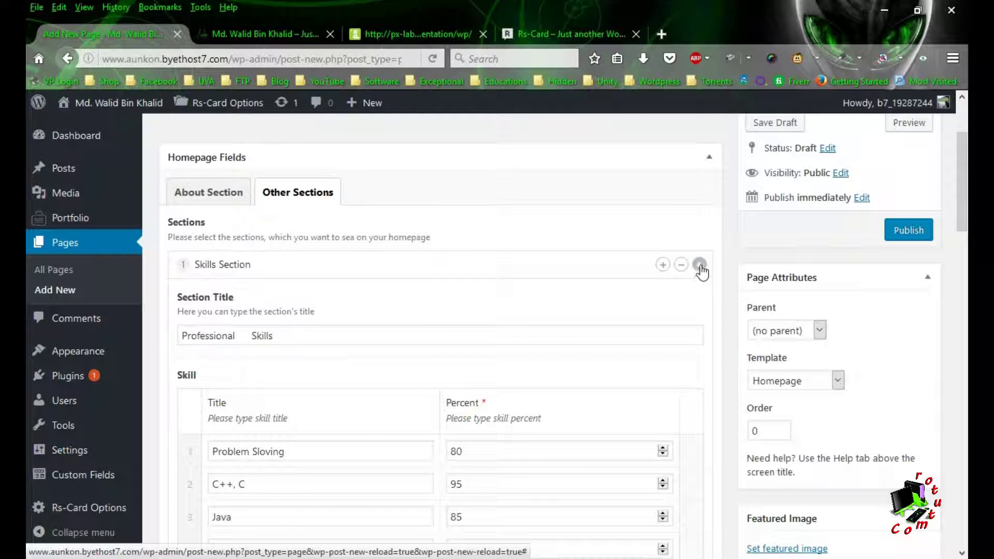
- Collapse the Skills Section and expand the Education Section in the homepage fields
left_click(701, 270)
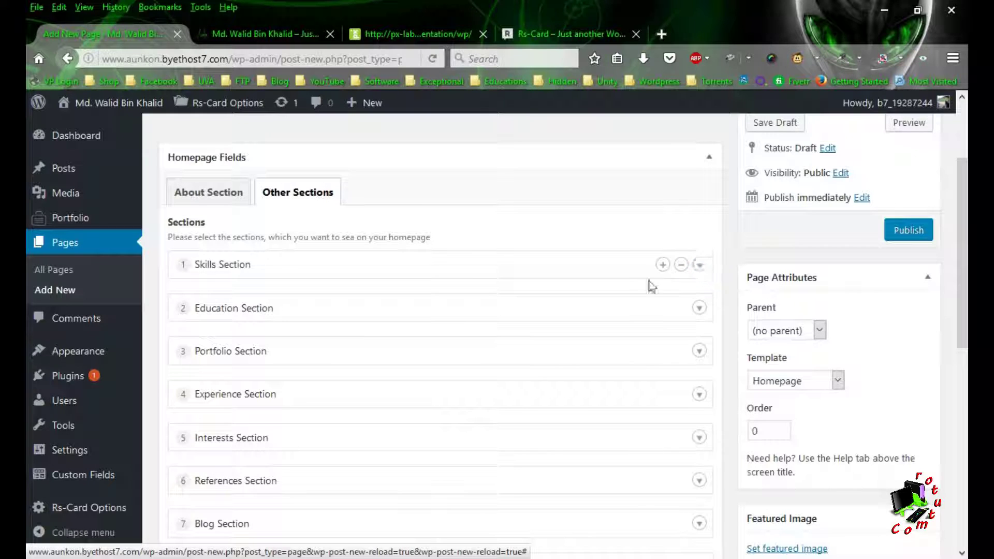
left_click(701, 309)
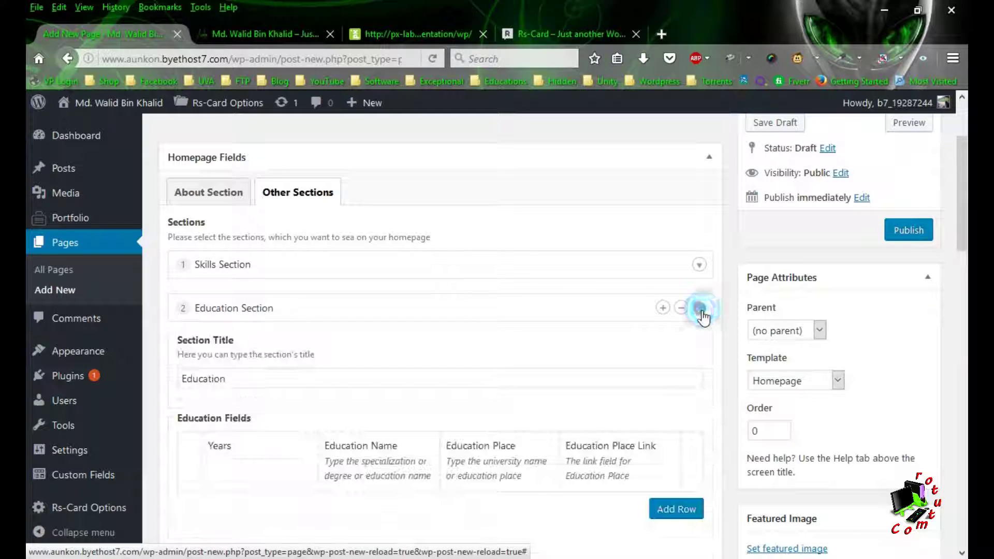
scroll(562, 373, "down", 1)
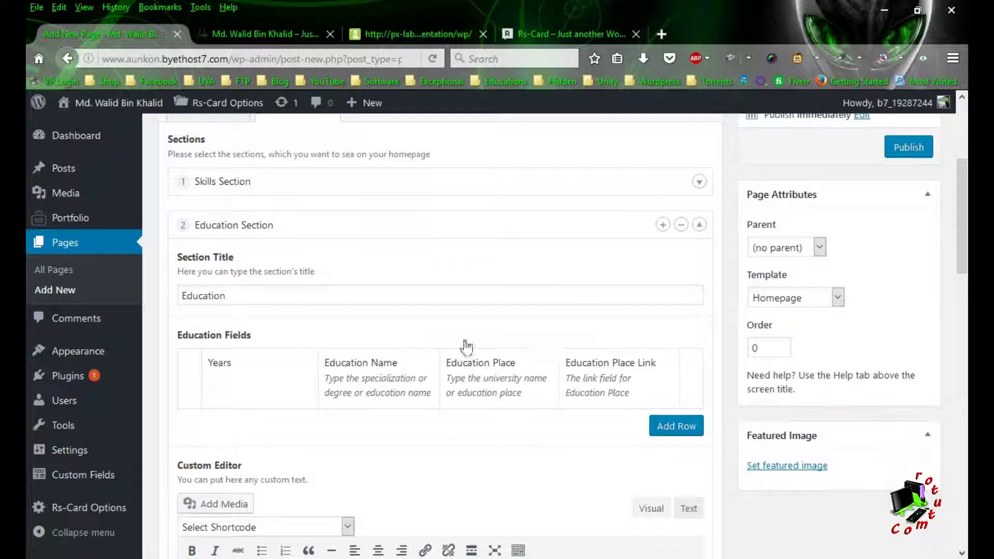
- Examine the Education timeline on the RS-Card demo site, including its years, degree names and institutions
left_click(534, 35)
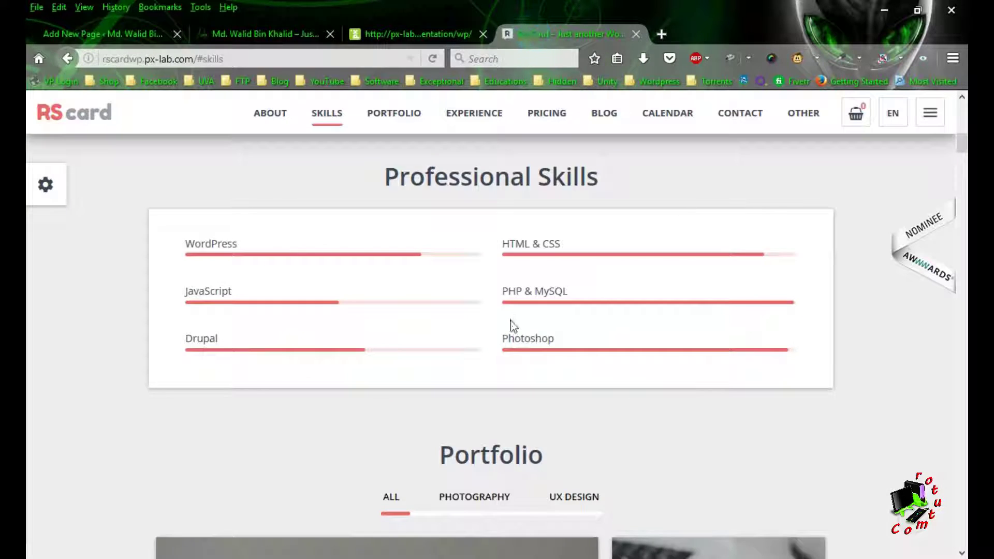
scroll(510, 326, "down", 10)
key("F5")
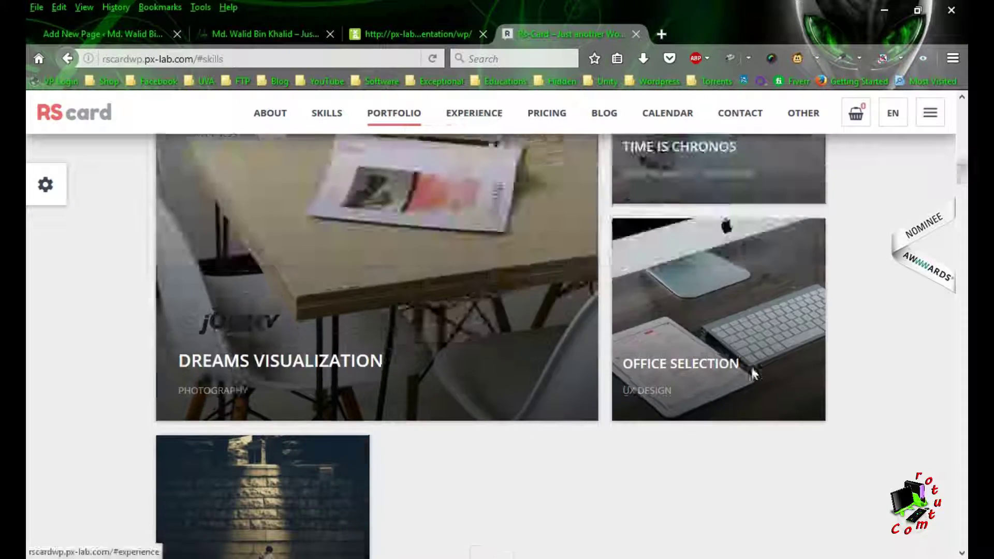
scroll(771, 399, "down", 15)
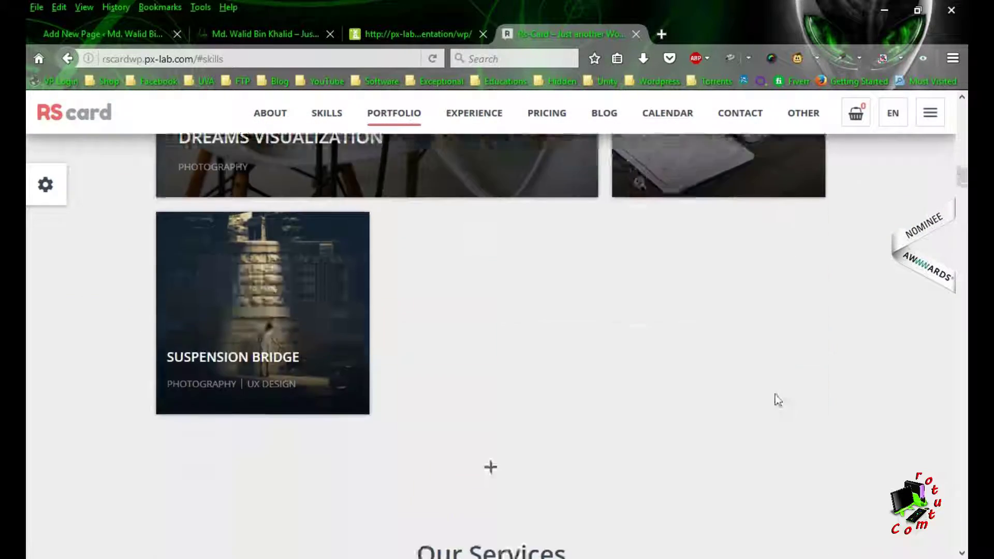
scroll(781, 389, "down", 5)
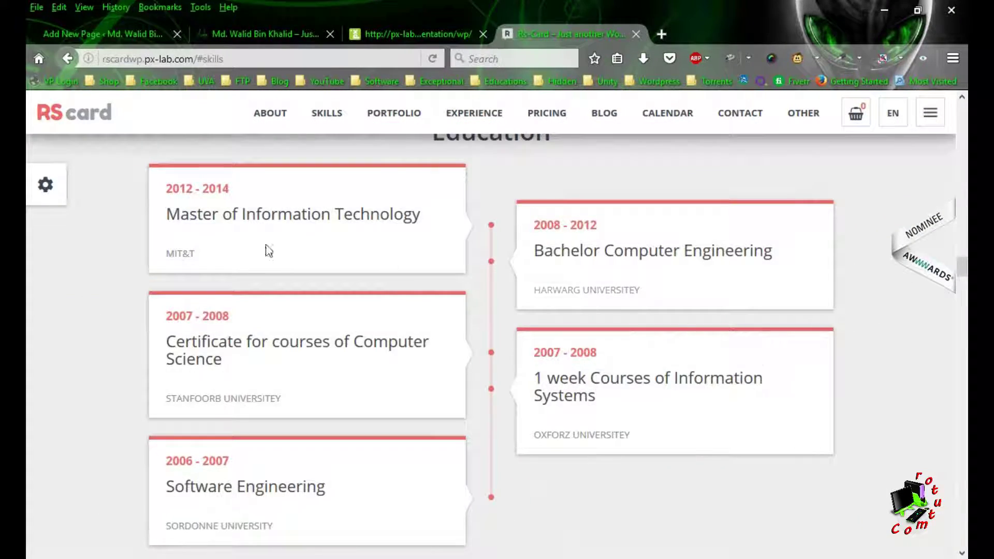
scroll(255, 250, "up", 2)
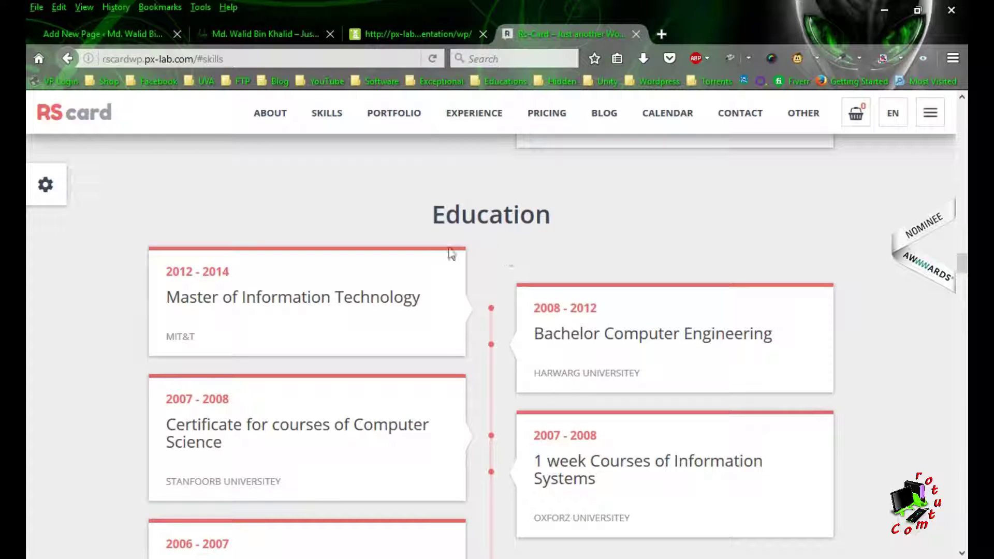
left_click(237, 41)
- Back in the page editor, set the Education Section's title to "Educational Qualification"
left_click(125, 34)
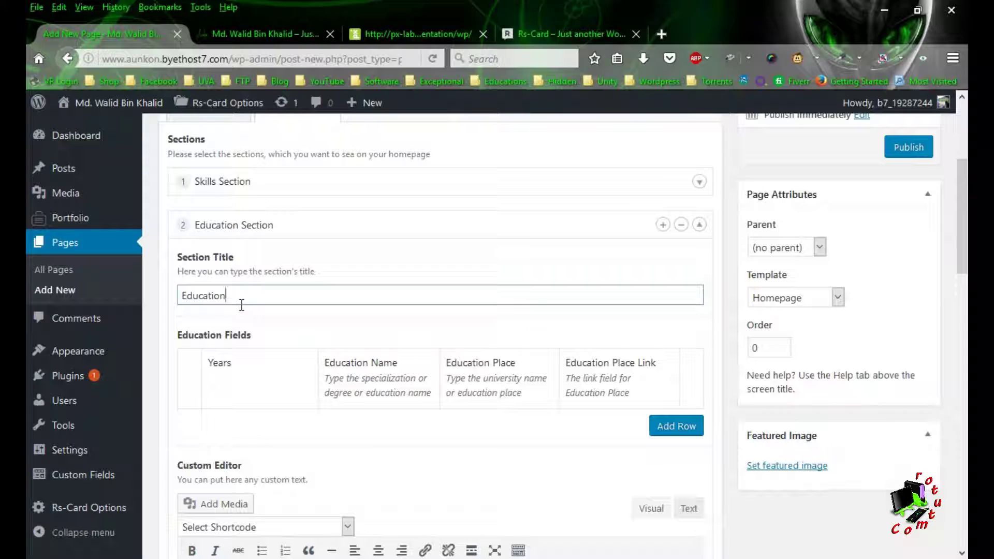
type("Qualification")
left_click(248, 382)
left_click(241, 366)
scroll(290, 371, "down", 3)
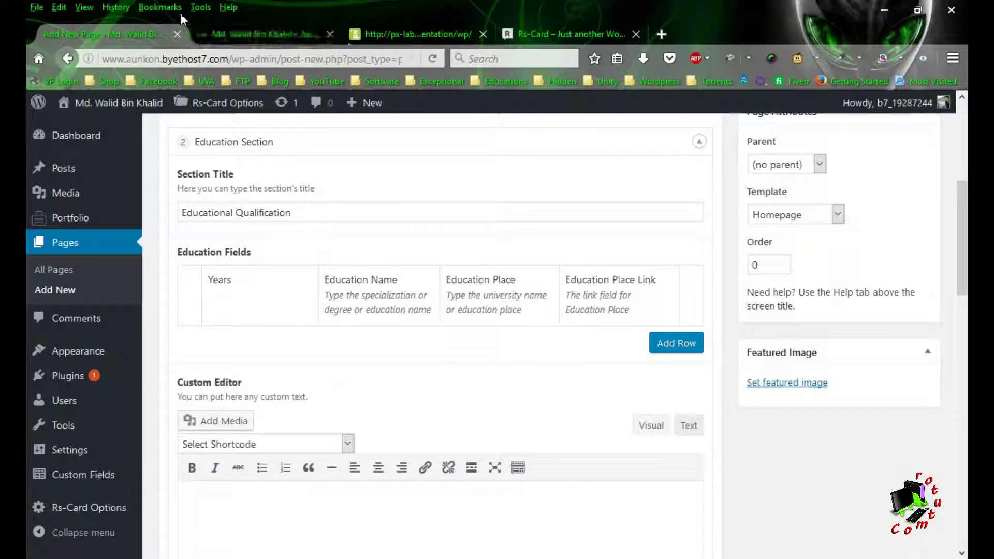
- Read the Education Section's field descriptions in the RS-Card documentation, and return to the page editor
left_click(229, 34)
left_click(393, 34)
scroll(432, 300, "up", 5)
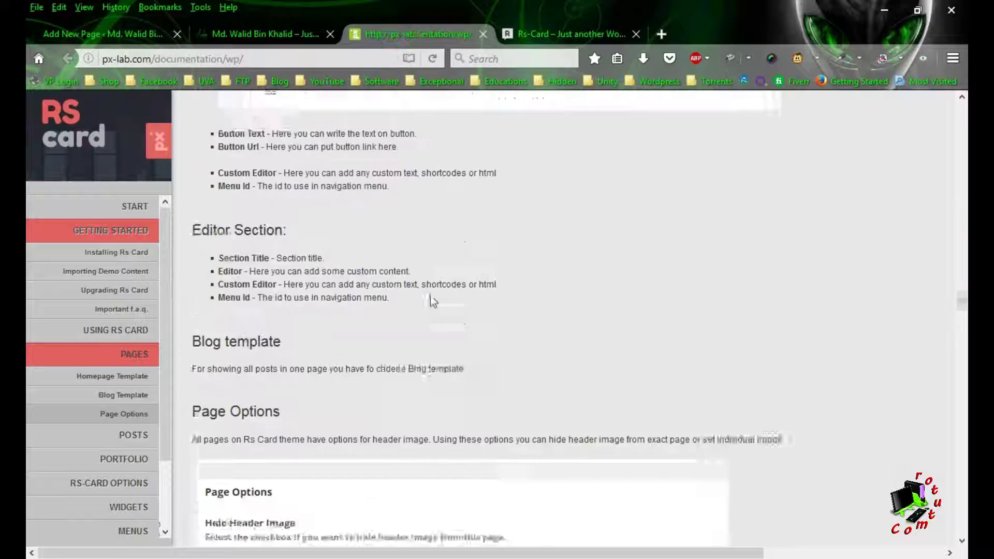
scroll(431, 297, "up", 10)
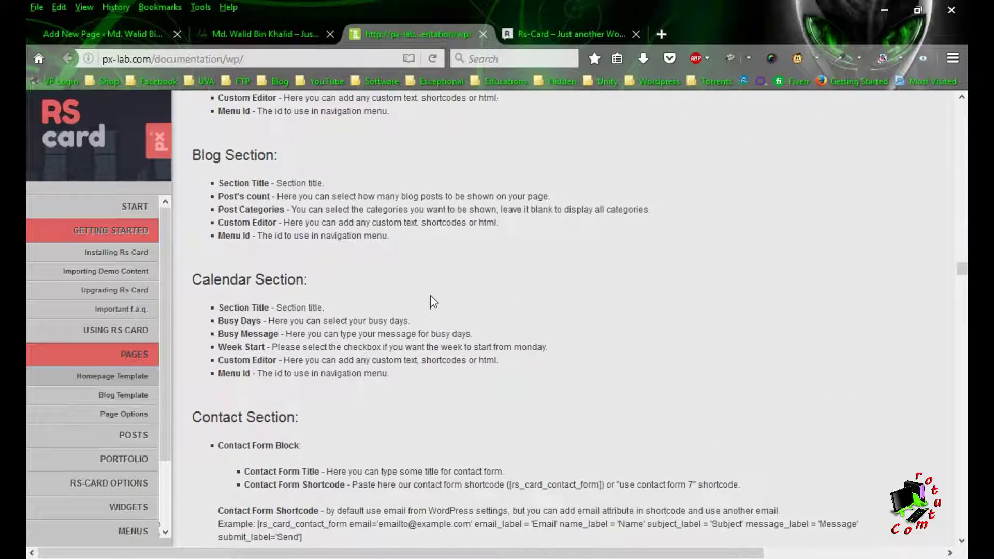
scroll(431, 297, "up", 3)
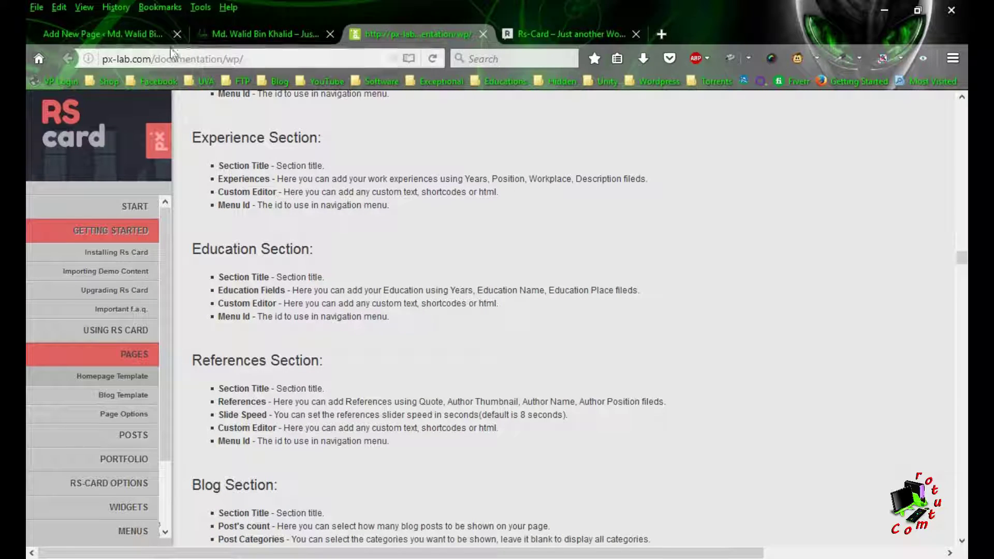
key("ctrl+1")
left_click(250, 287)
left_click(193, 280)
left_click(254, 280)
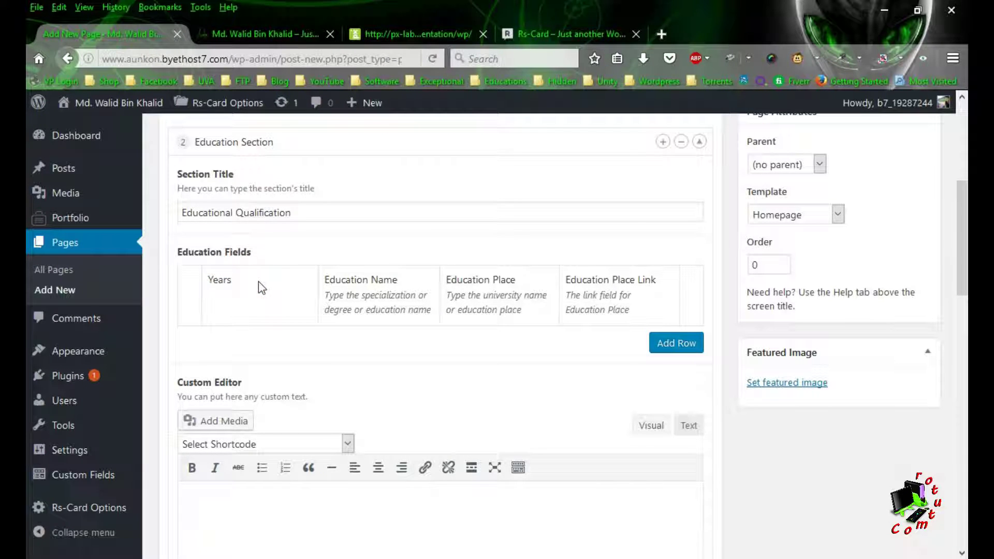
scroll(368, 359, "up", 3)
scroll(372, 352, "down", 2)
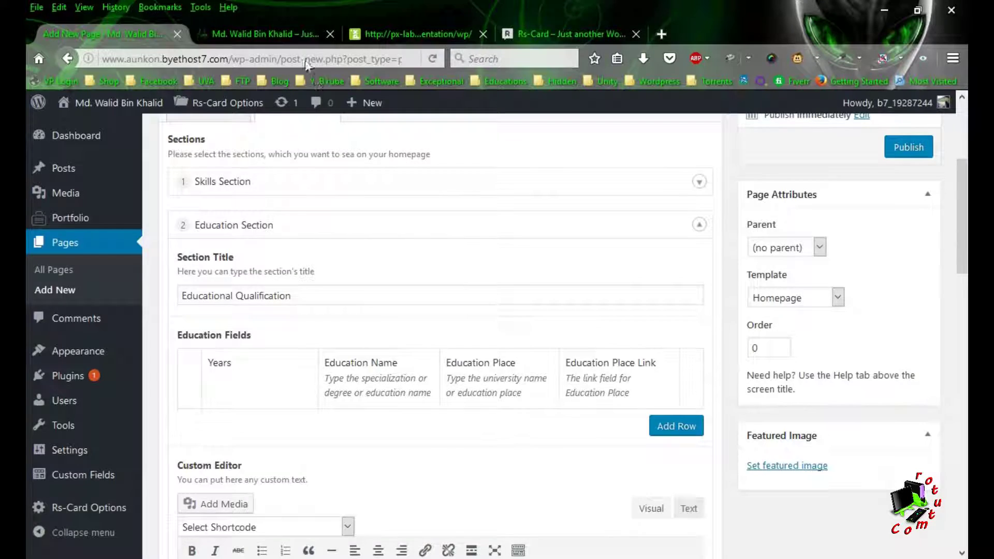
left_click(255, 29)
left_click(121, 27)
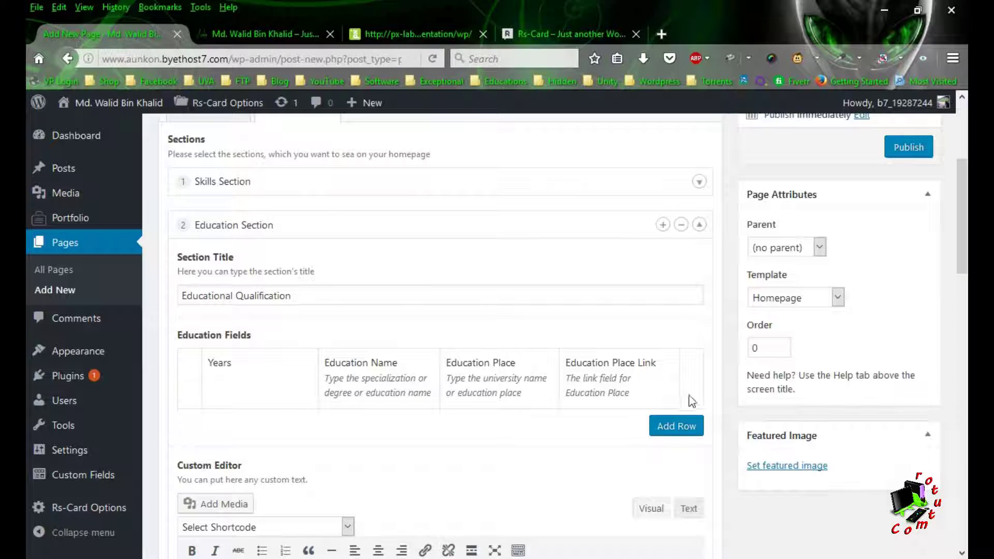
- Add an education row with the year 2017 and the education name "Computer Science & Engineering"
left_click(674, 459)
left_click(268, 426)
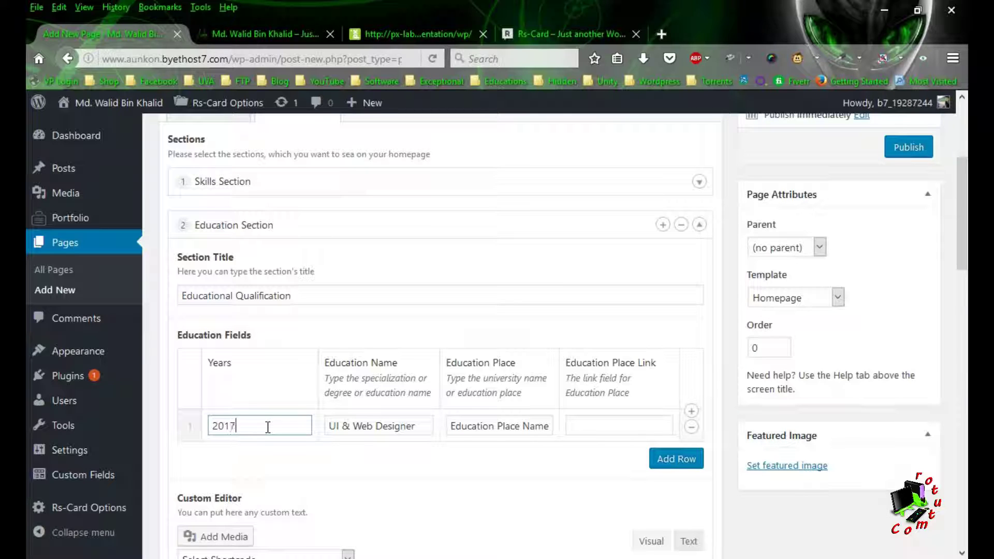
left_click_drag(416, 426, 295, 426)
type("Com")
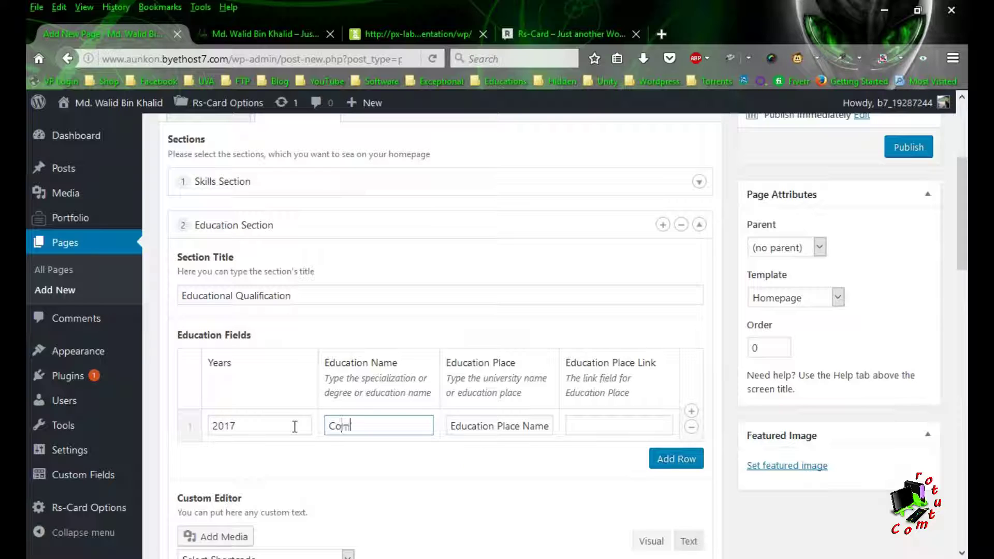
type("puter Science & Enginee")
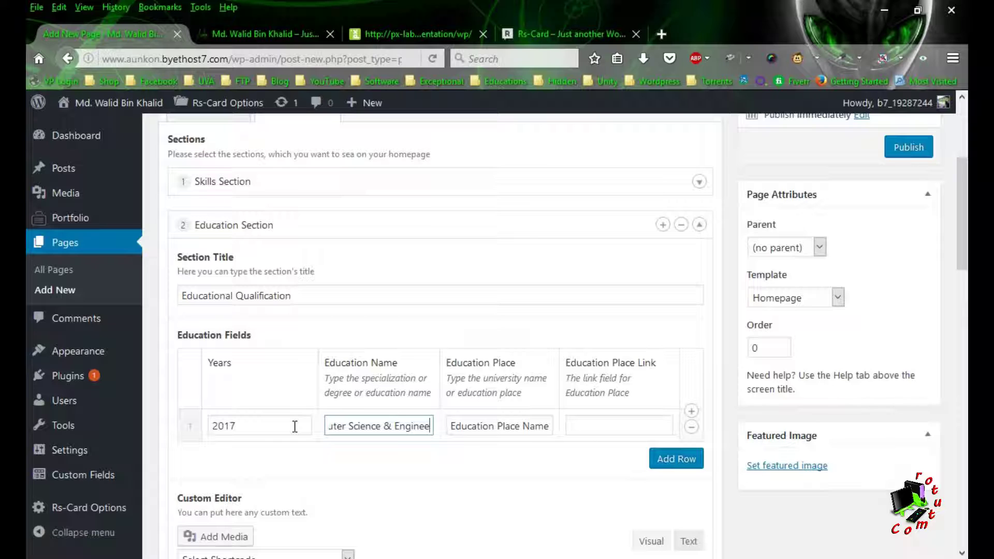
type("ring")
- Set the first education row's place to "Daffodil International University"
left_click(513, 425)
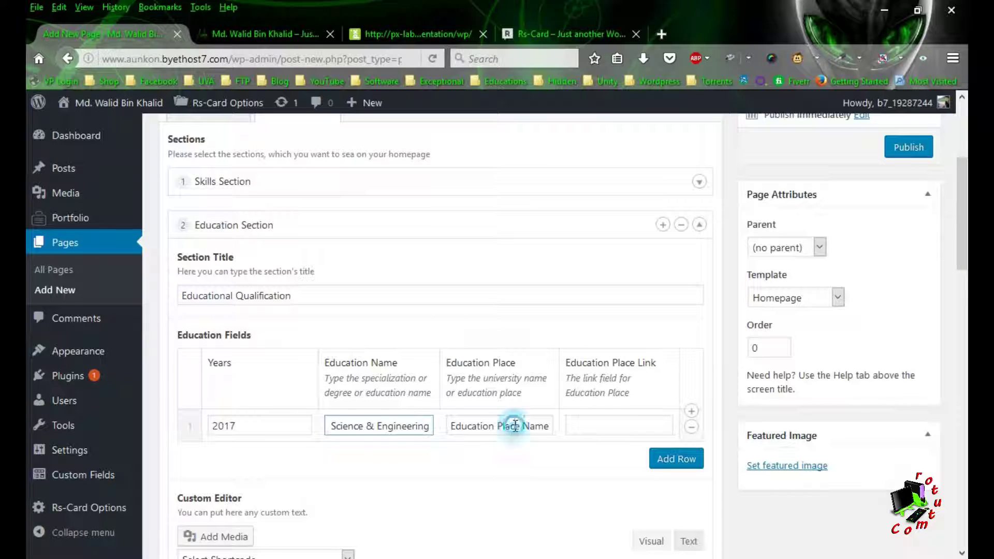
triple_click(514, 425)
type("Daffodil Internation")
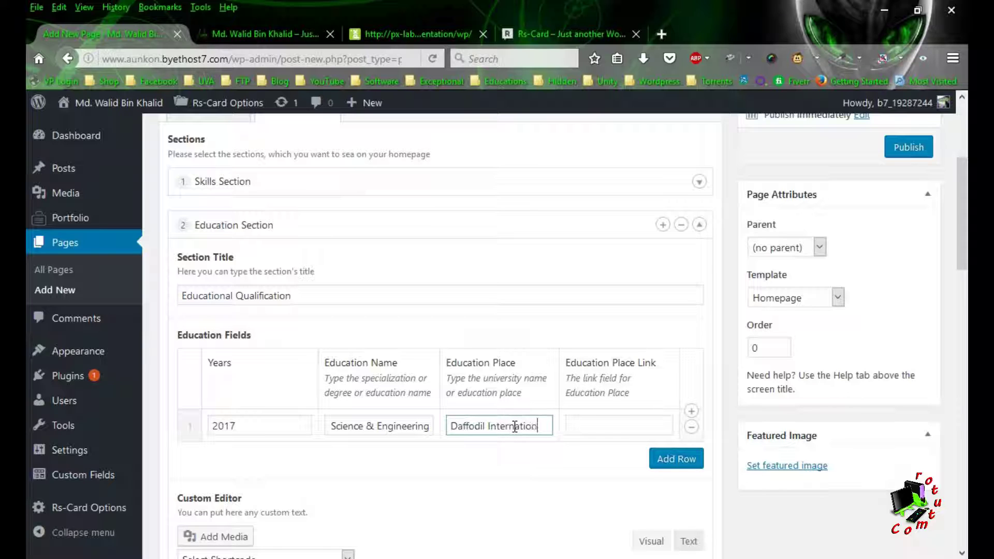
type("al U")
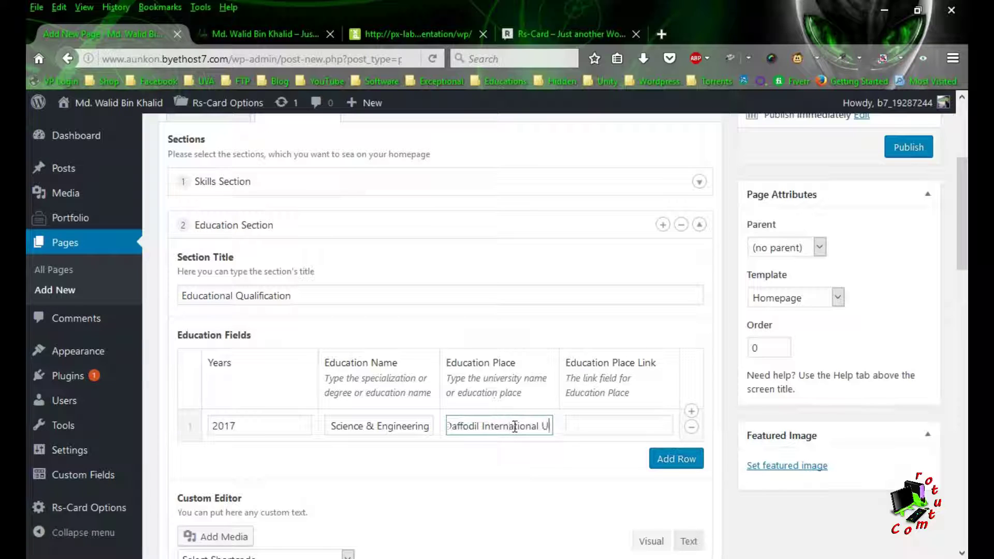
type("niversity")
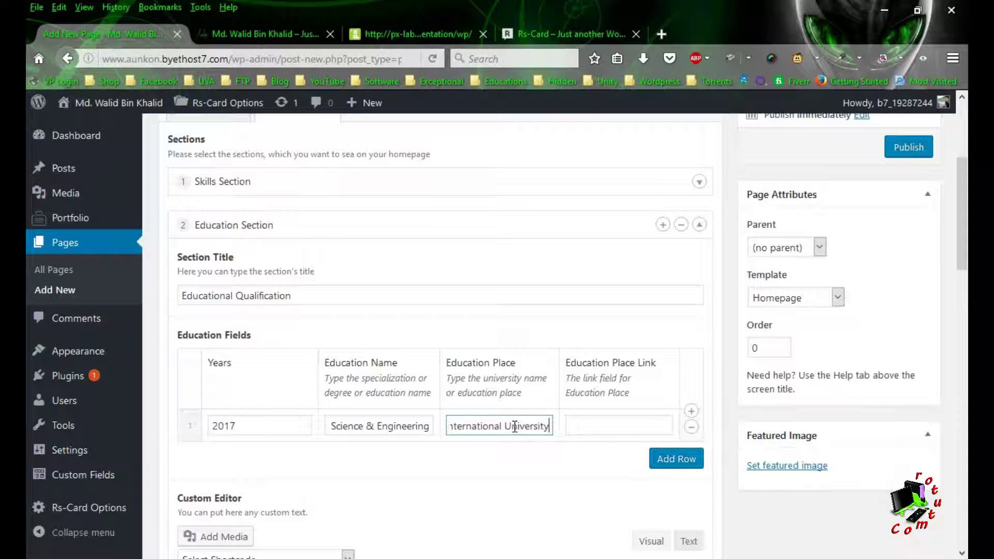
- Open daffodilvarsity.edu.bd in a new browser tab and copy its full address for the Education Place Link
left_click(602, 430)
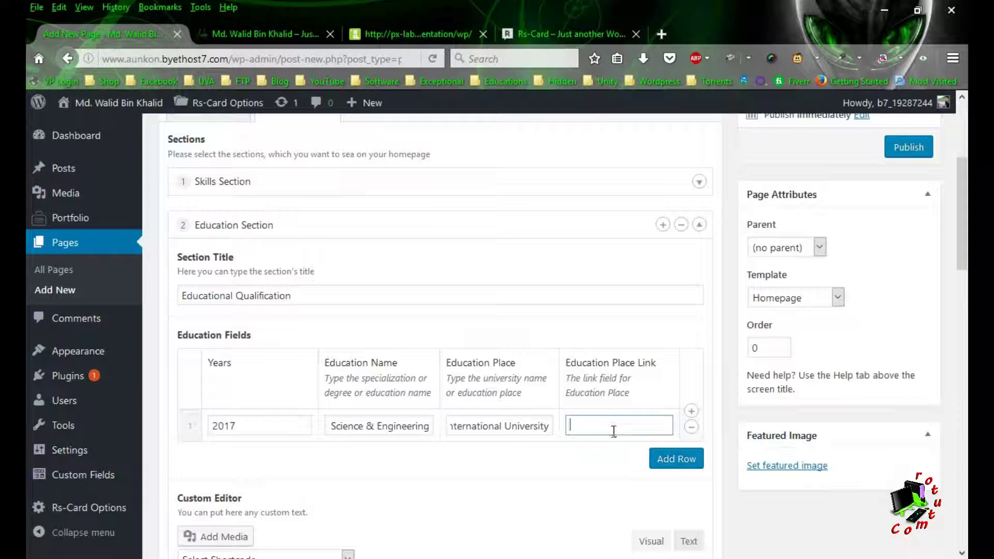
left_click(664, 34)
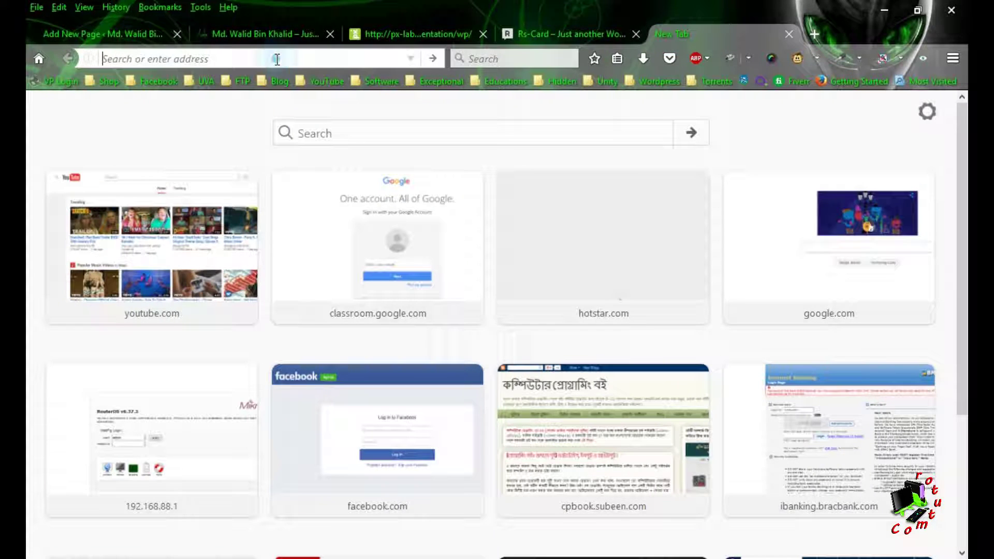
type("daffodilvarsity.edu.bd/")
key("Return")
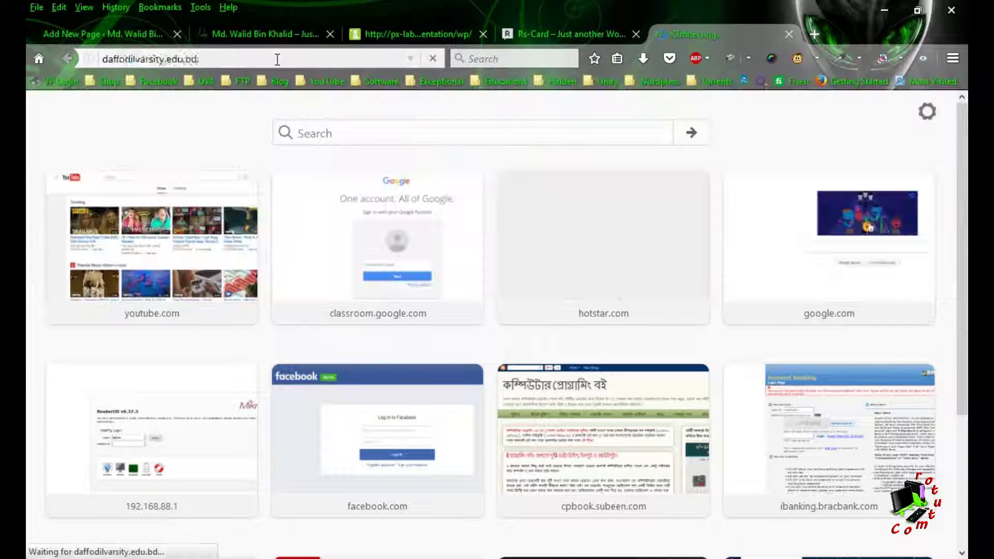
left_click(282, 59)
key("ctrl+c")
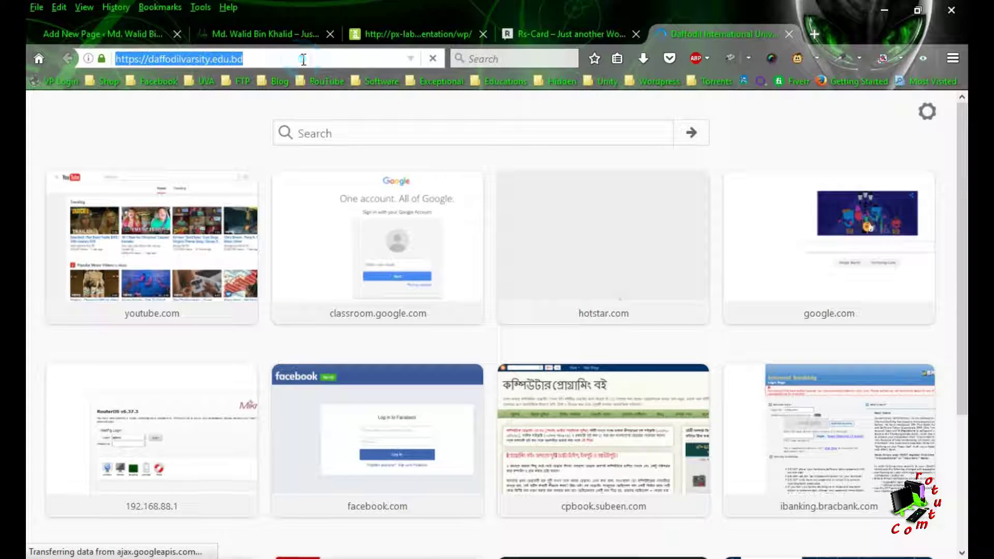
right_click(329, 54)
left_click(353, 80)
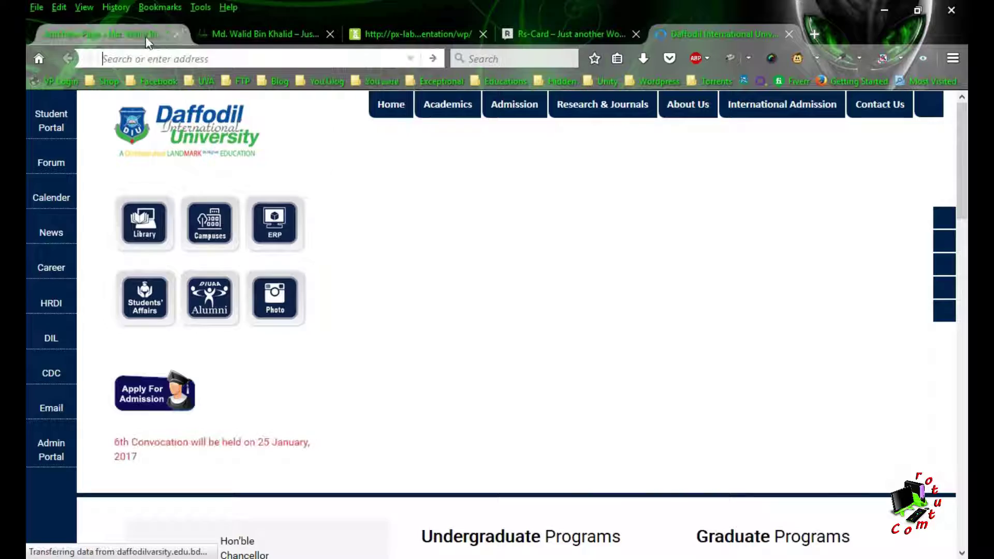
- Return to the page editor and paste the copied daffodilvarsity.edu.bd address as the first education row's place link
left_click(149, 42)
left_click(603, 429)
key("ctrl+v")
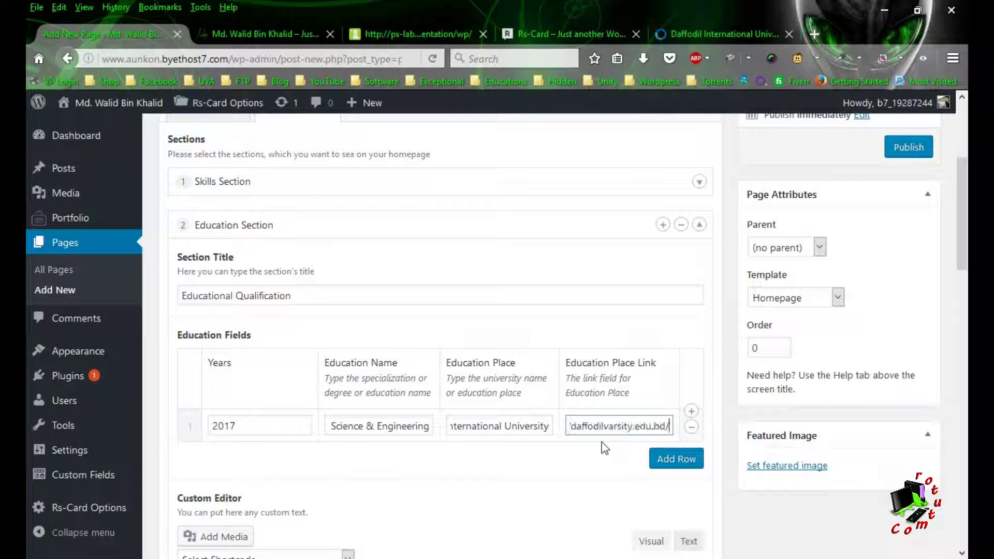
- Add a second education row with the year 2011 and the education name "Higher Secondary School Certificate"
left_click(673, 461)
left_click(264, 460)
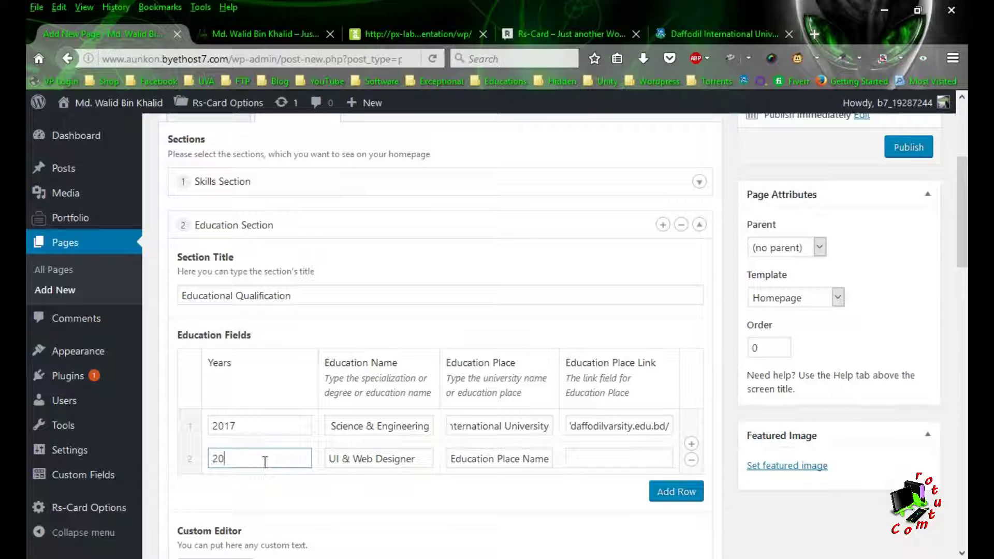
type("2011")
key("Tab")
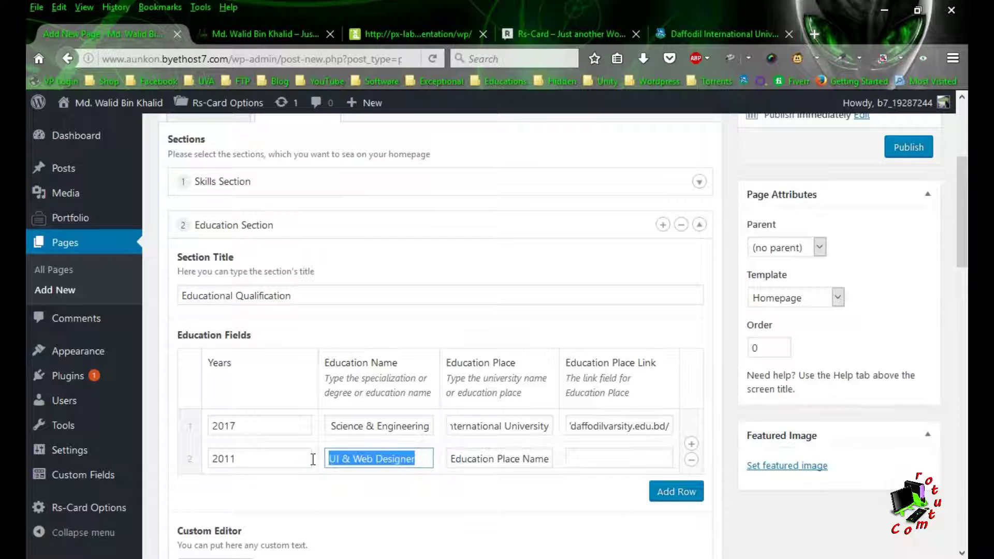
type("Higher Secondary")
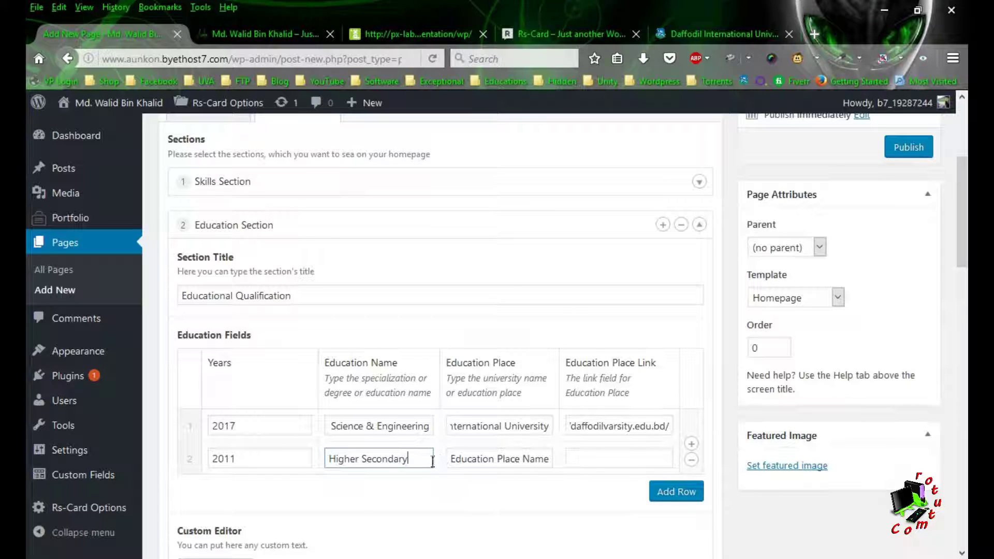
type("hoo")
key("BackSpace")
key("BackSpace")
key("BackSpace")
type("oool ")
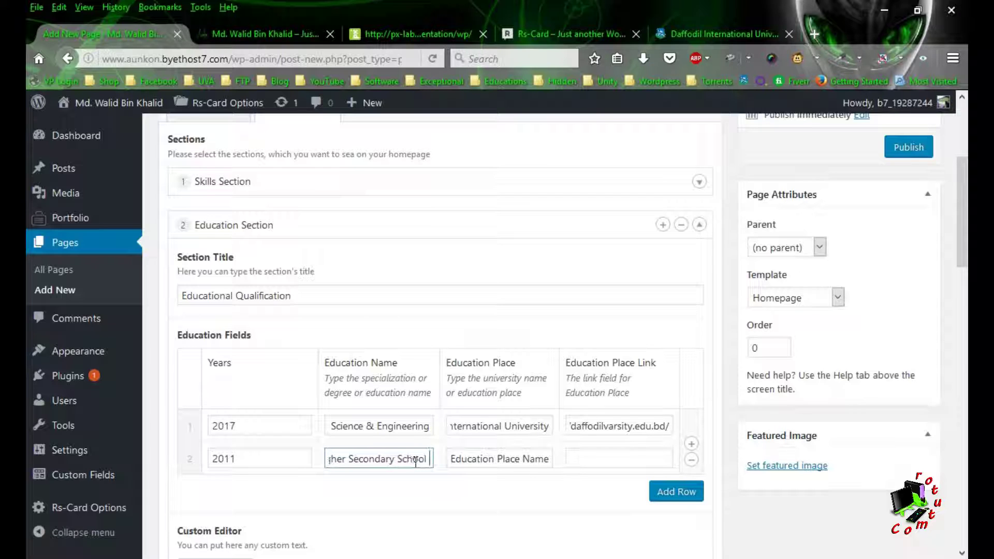
type("Certi")
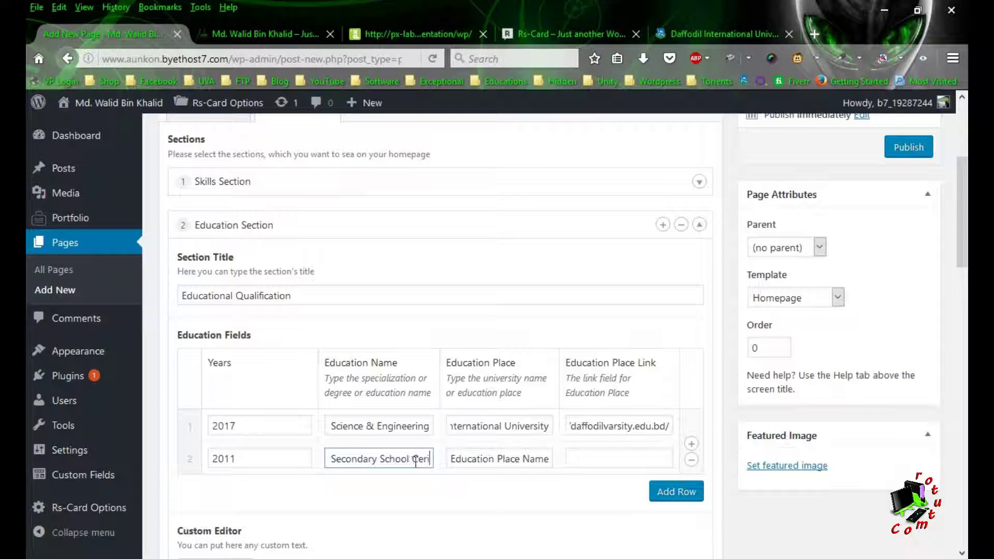
type("ficate")
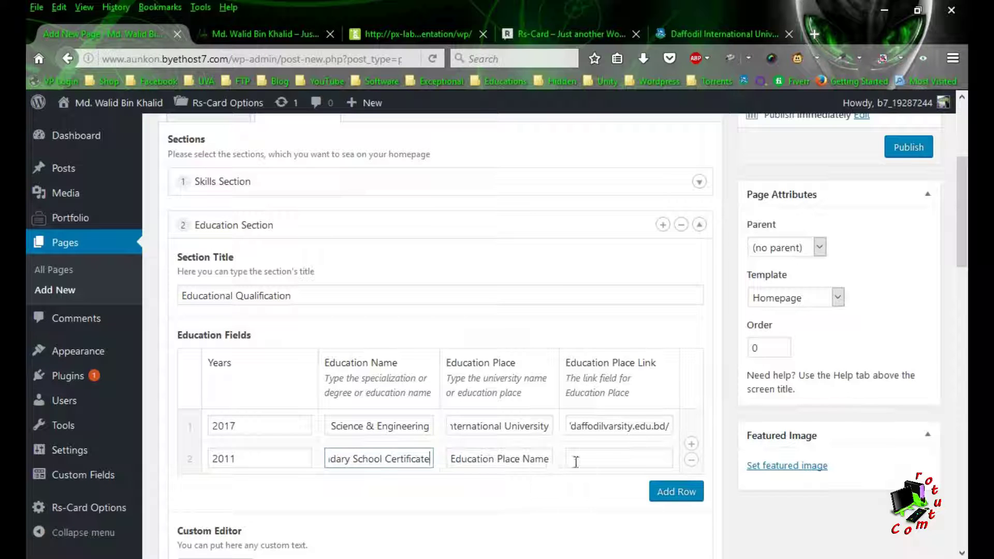
- Set the second education row's place to "Chuadanga Govt. College, Chuadanga"
left_click(529, 459)
key("ctrl+a")
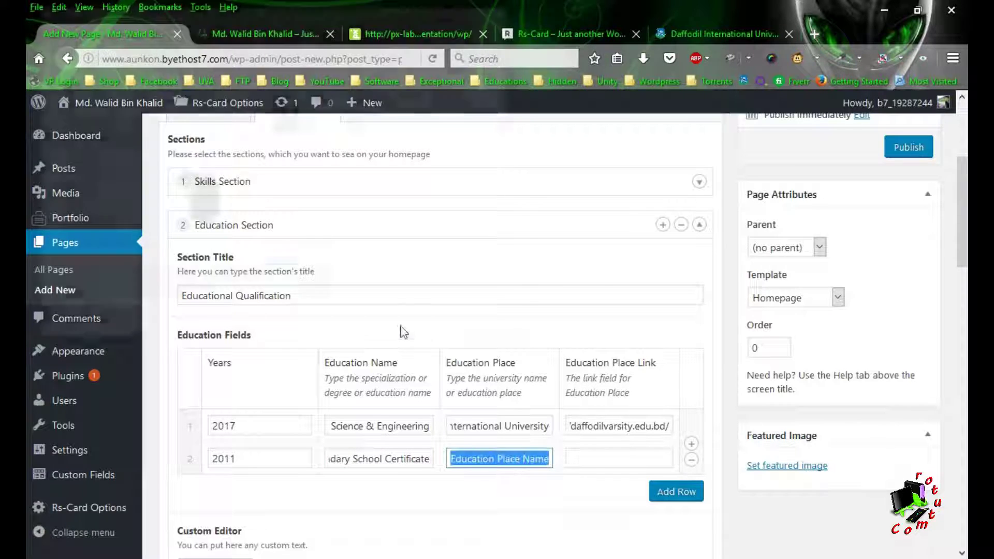
key("ctrl+s")
left_click(471, 325)
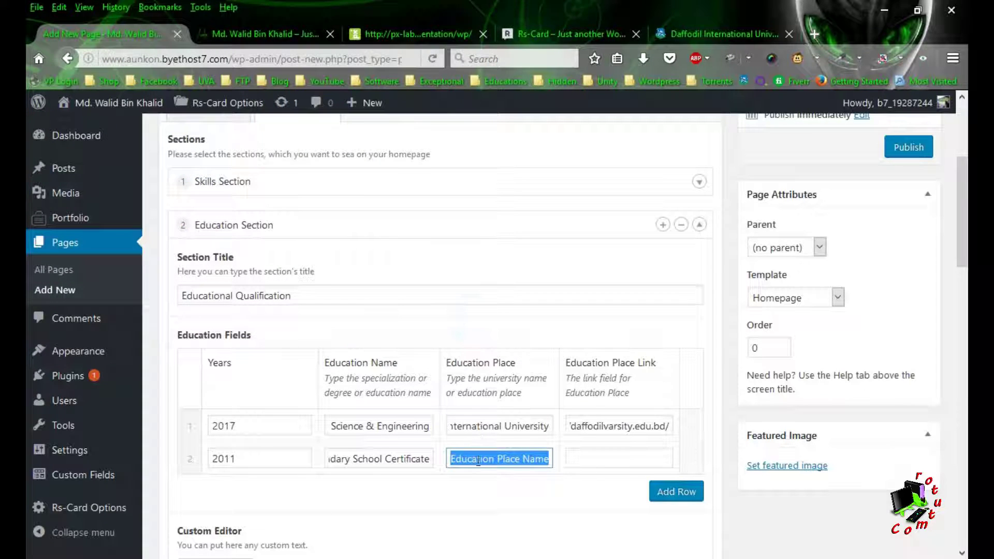
type("Chuadanga Govt")
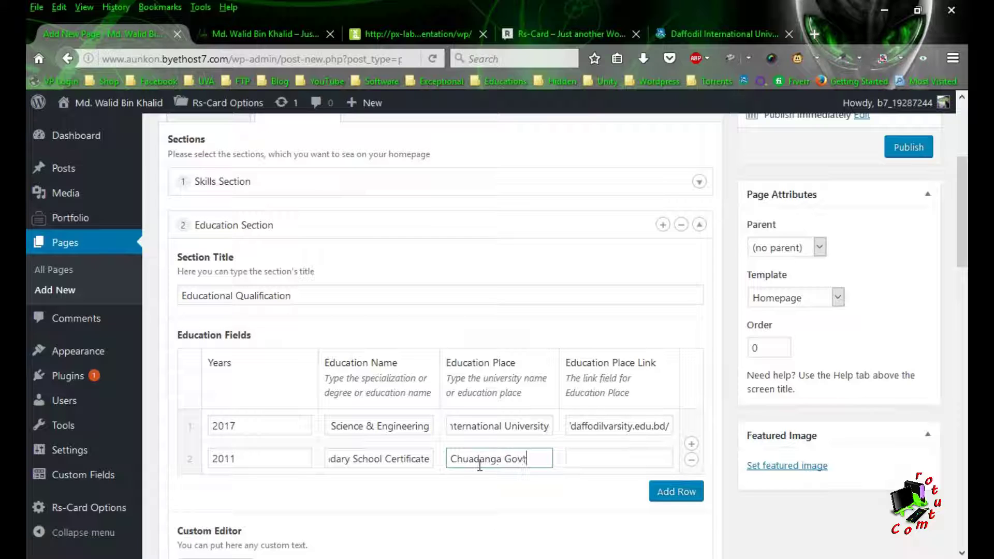
type(". Colle")
type("ge")
type(",")
type(" Chuada")
type("nga")
left_click(605, 461)
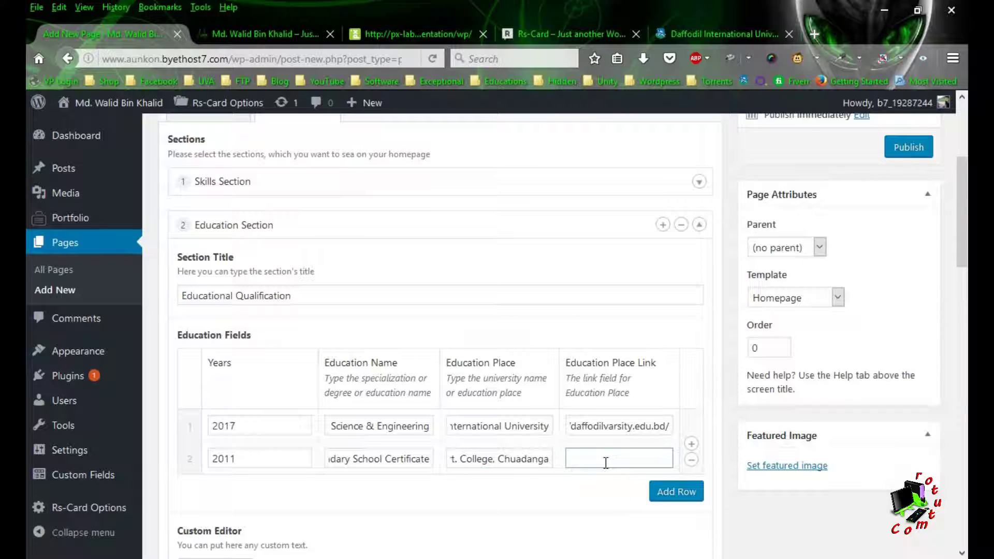
left_click(736, 33)
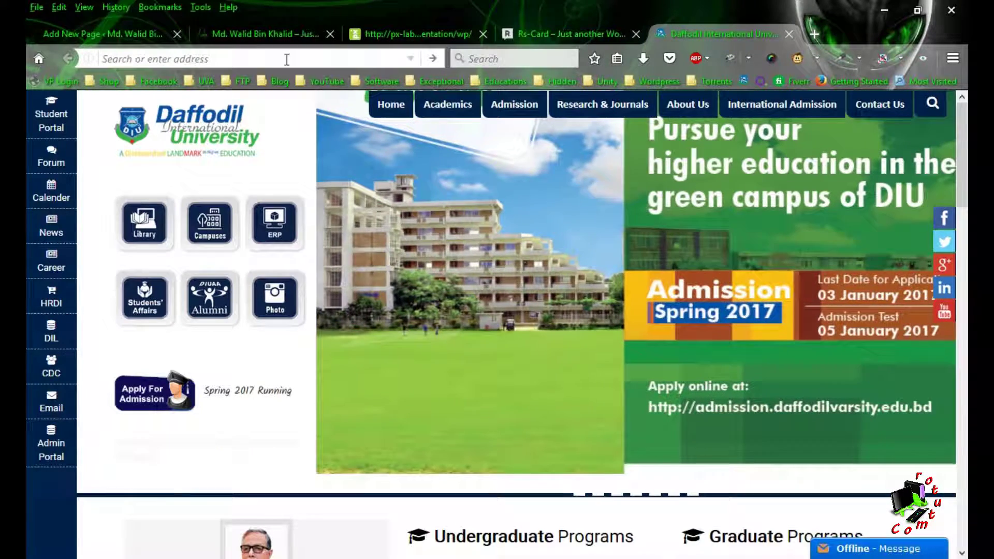
left_click(286, 59)
type("chuadanga govt.")
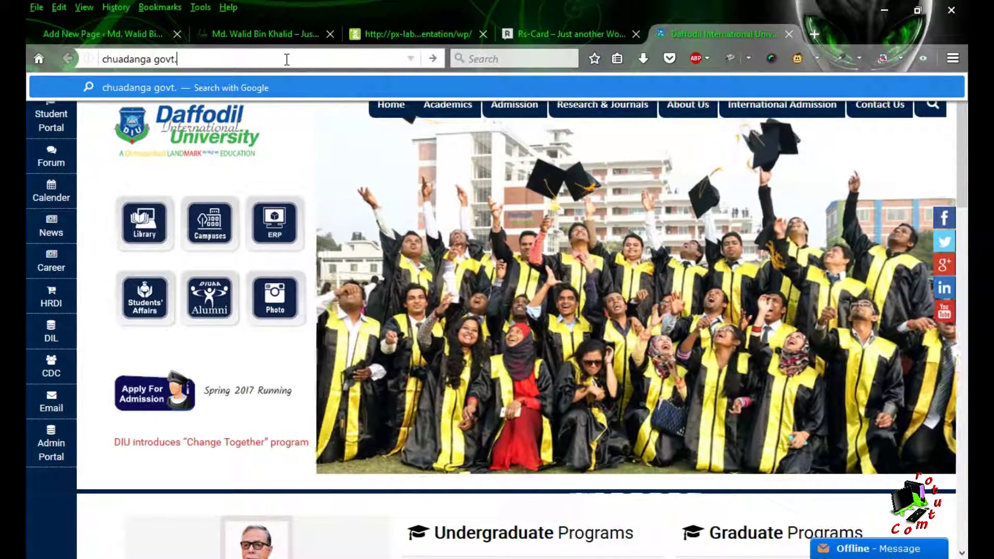
type(" colle")
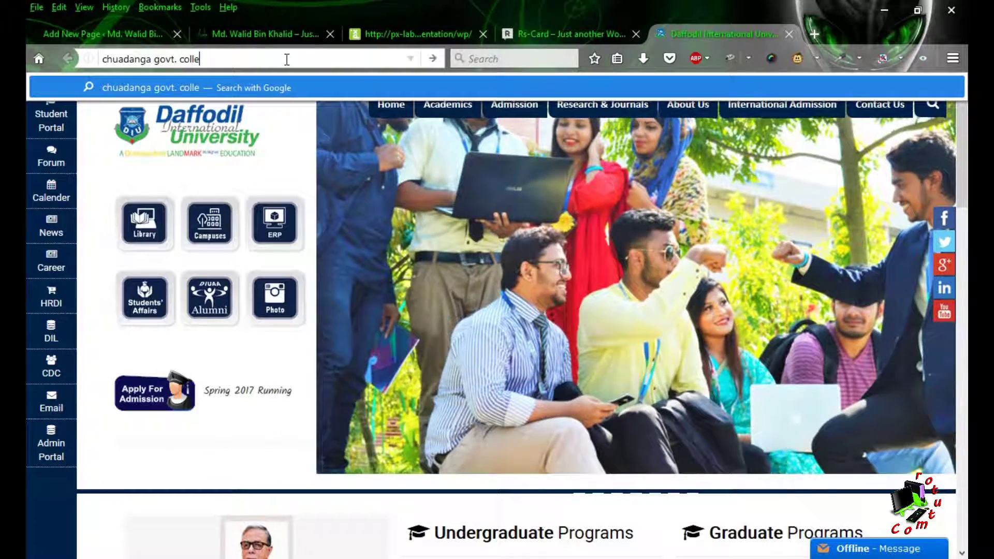
type("ge")
key("Return")
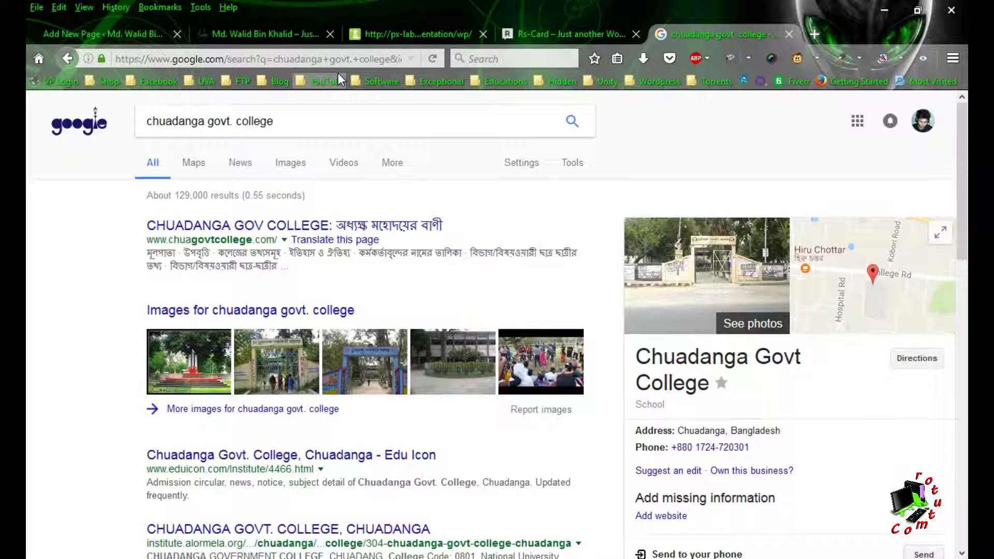
left_click(220, 231)
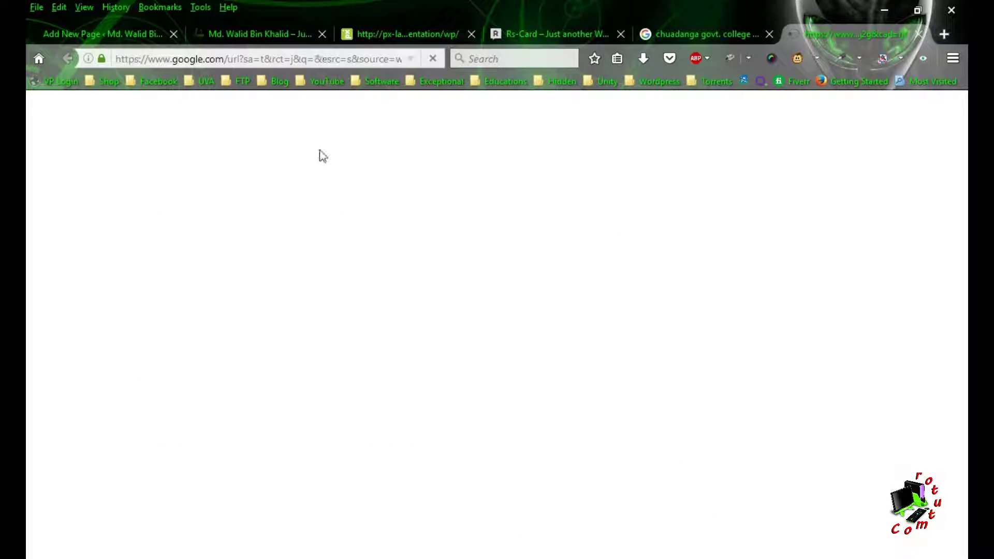
- Copy the college site's address and paste it as the second education row's place link
left_click(228, 61)
key("ctrl+c")
right_click(227, 61)
left_click(283, 95)
left_click(103, 34)
left_click(604, 457)
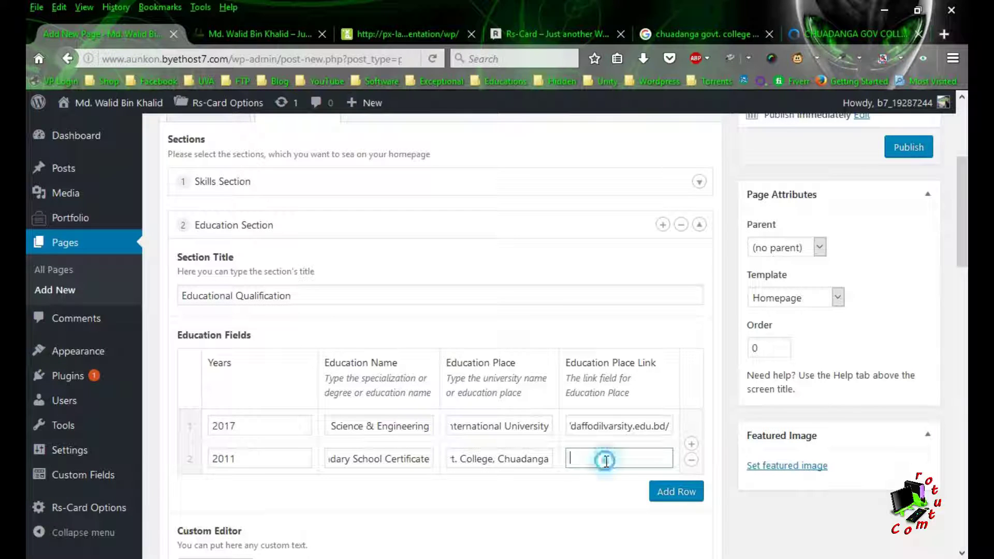
key("ctrl+v")
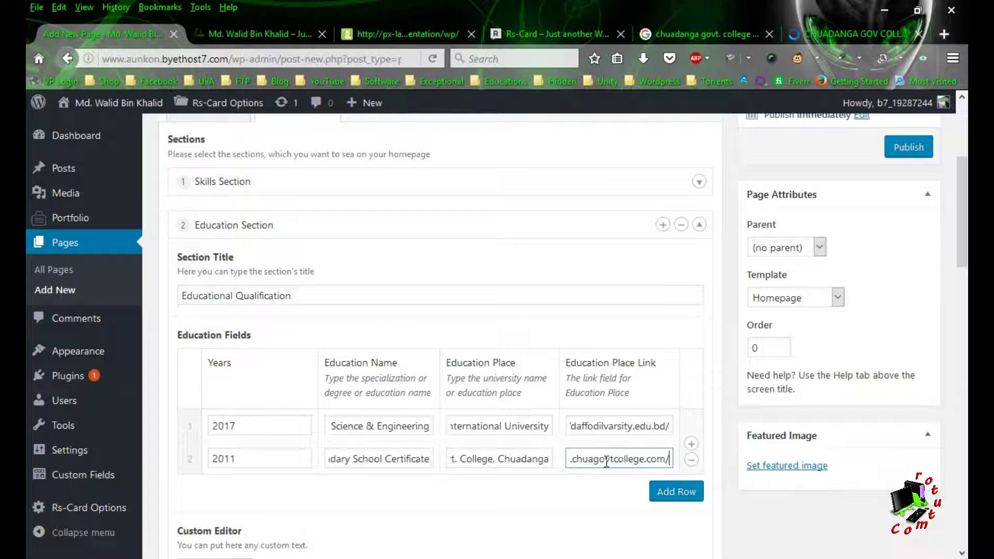
- Add a third education row with the year 2008 and the education name "Secondary School Certificate"
left_click(683, 493)
left_click(266, 486)
type("2008")
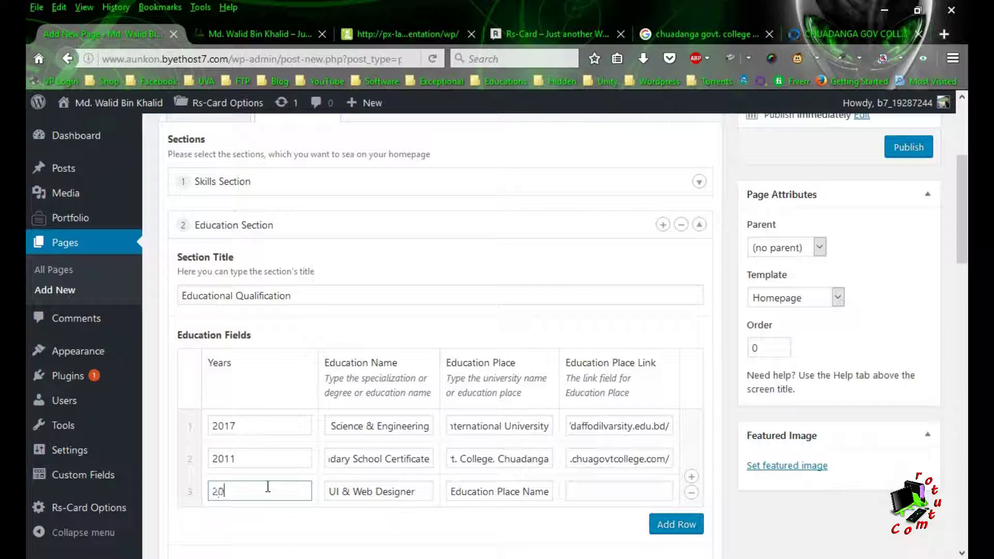
left_click(380, 497)
triple_click(380, 496)
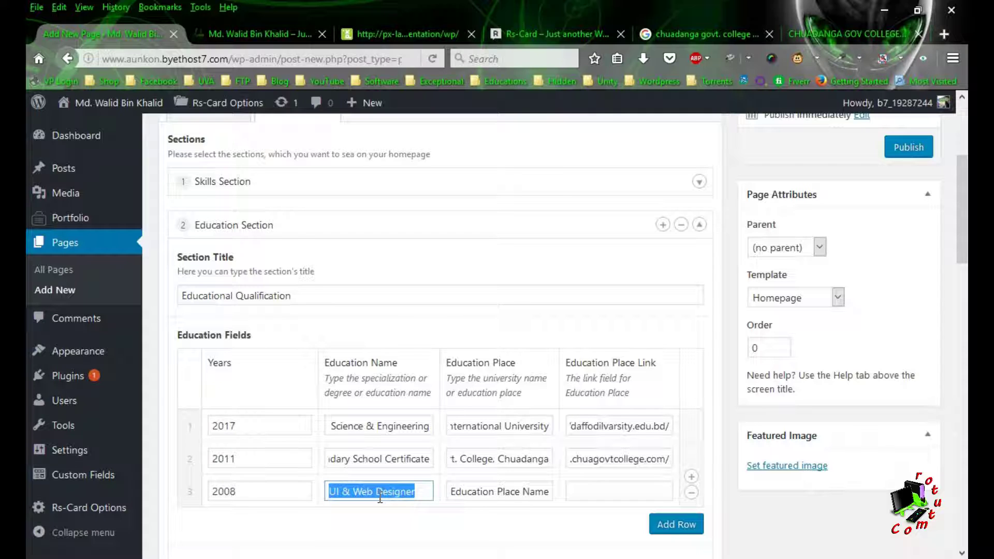
type("Secon")
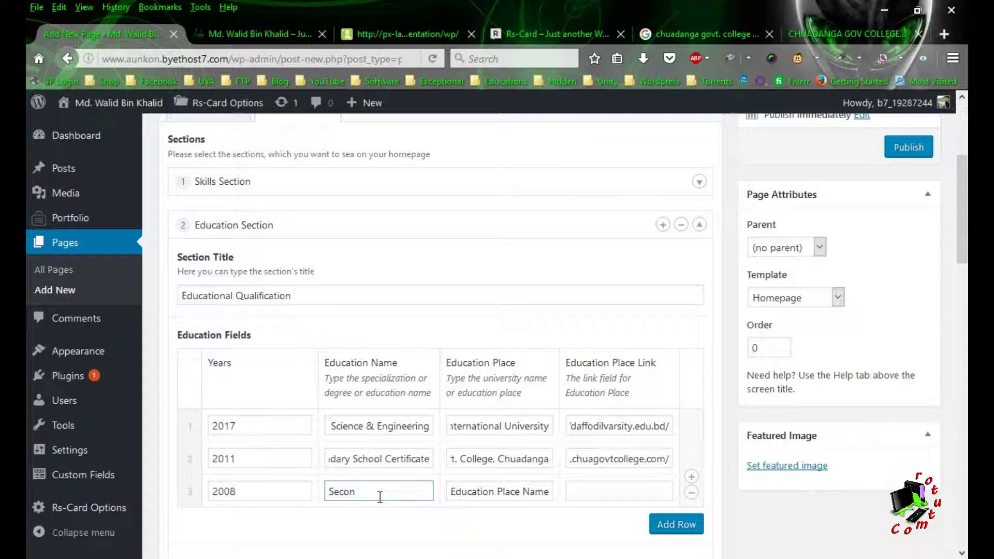
type("dary School")
type("Certificate")
- Replace the third education row's default place name with text beginning "V.J."
triple_click(501, 492)
type("V")
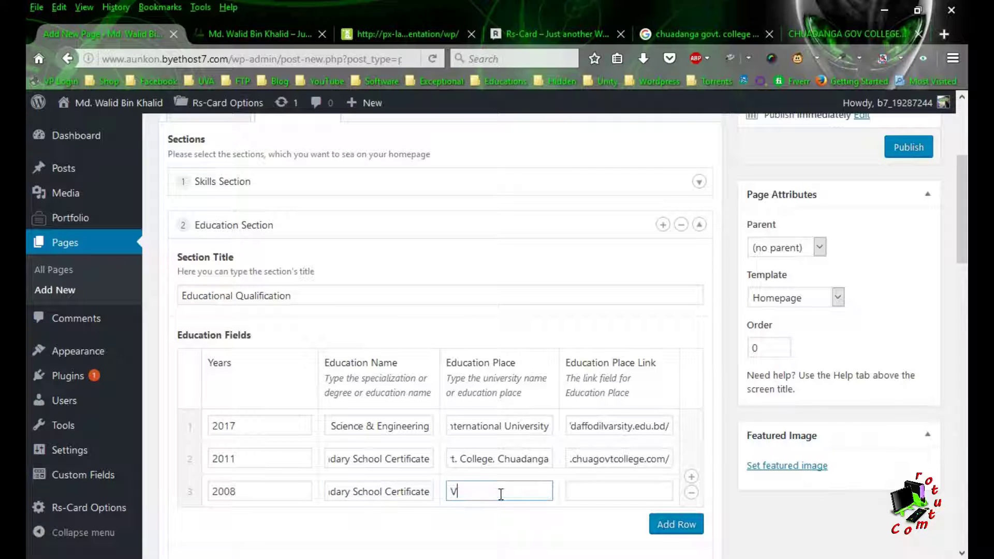
type(".J.")
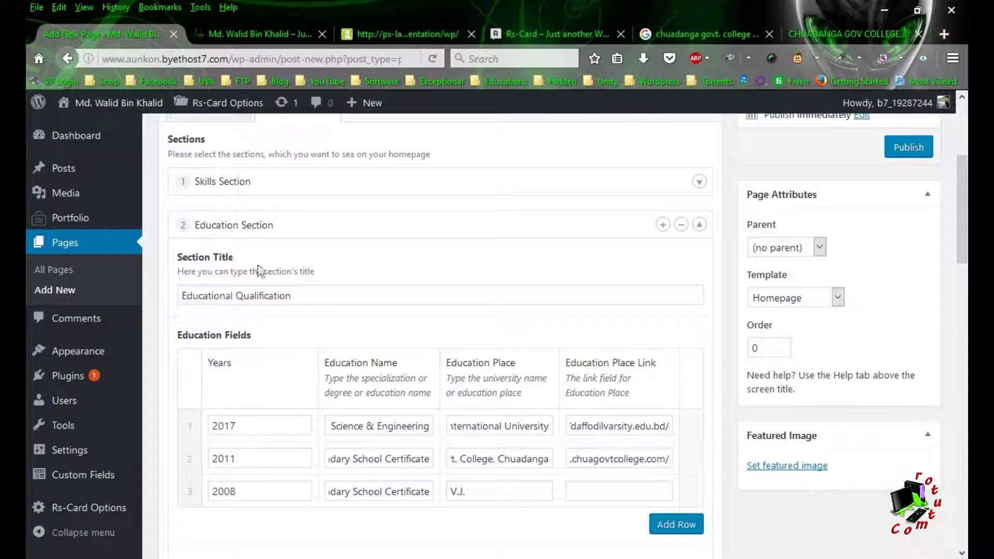
left_click(500, 495)
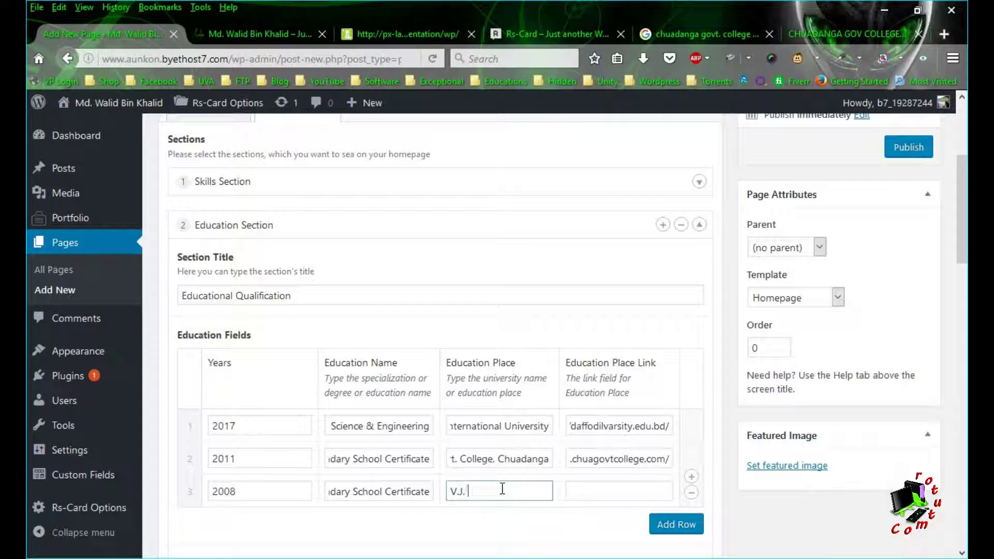
left_click(469, 250)
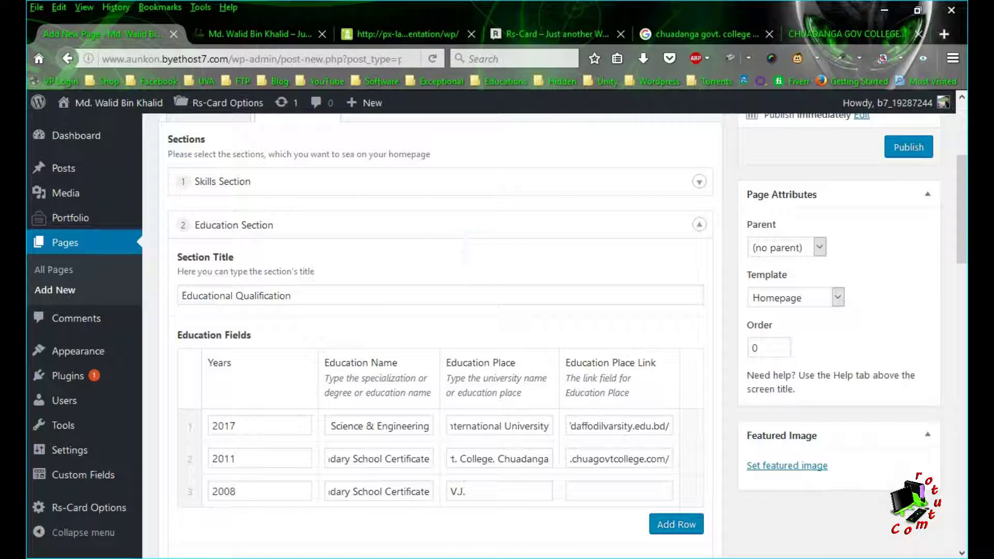